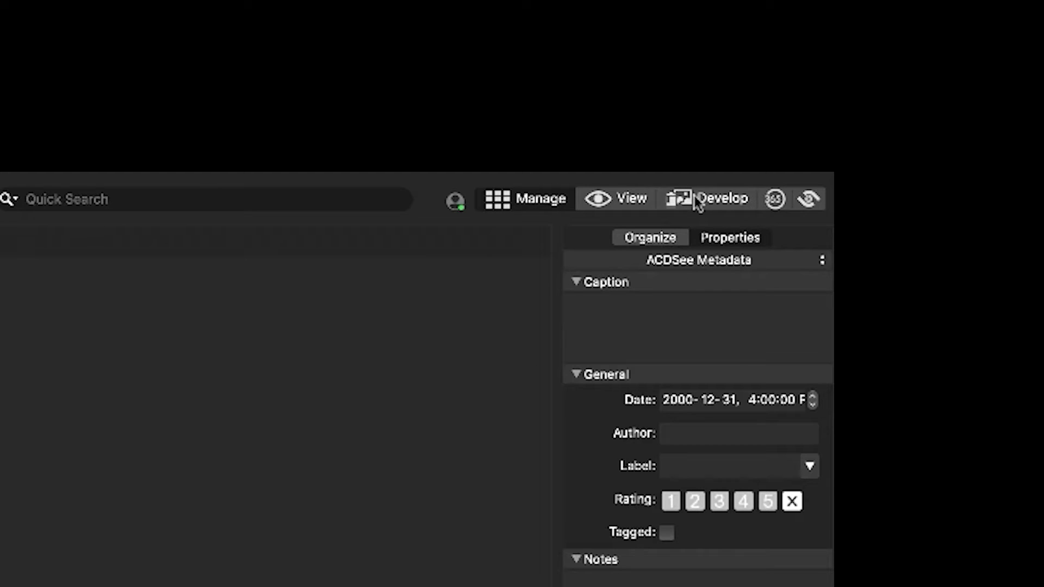
- Open the lake photo in Develop and move the Color Wheel range onto its cyan-blue tones
{"action": "left_click", "coordinate": [694, 196]}
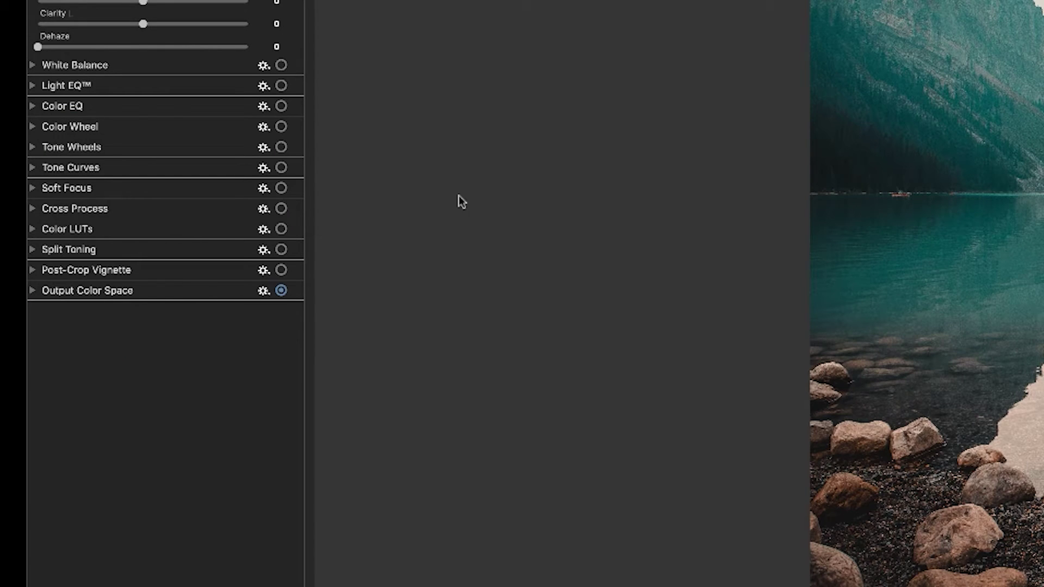
{"action": "left_click", "coordinate": [32, 127]}
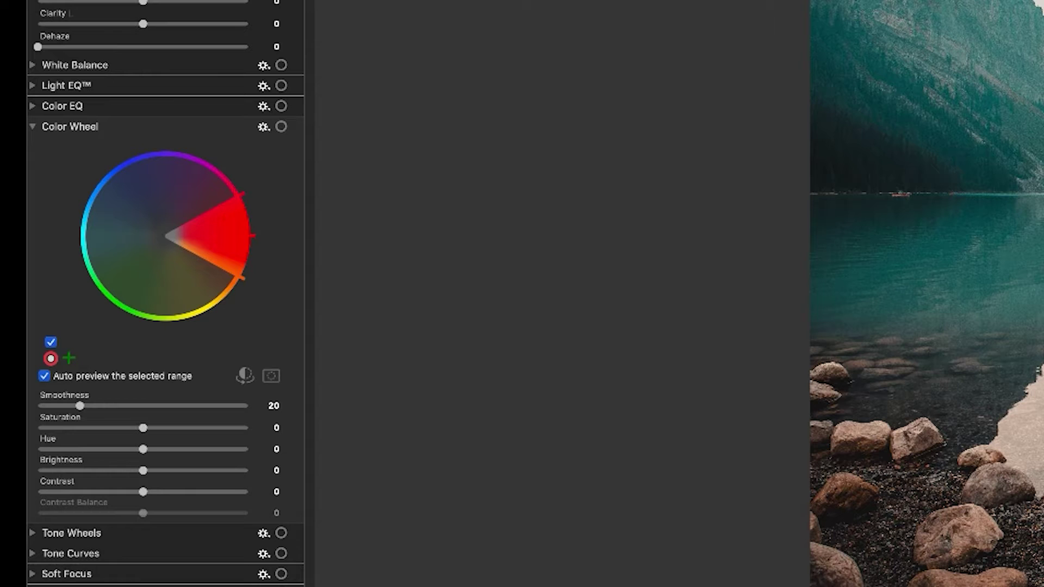
{"action": "left_click_drag", "start_coordinate": [222, 235], "coordinate": [170, 184]}
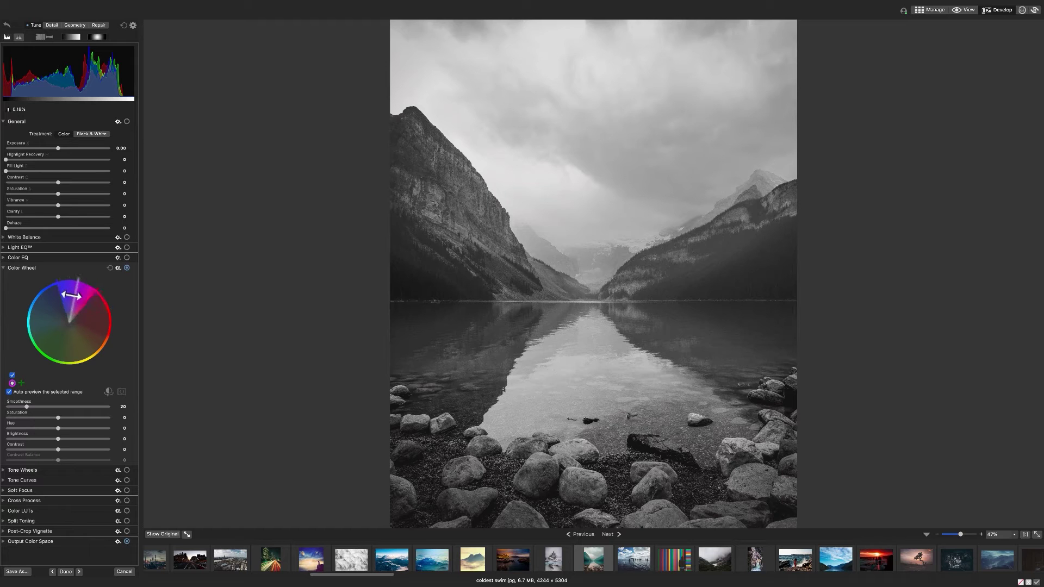
{"action": "left_click_drag", "start_coordinate": [71, 295], "coordinate": [50, 319]}
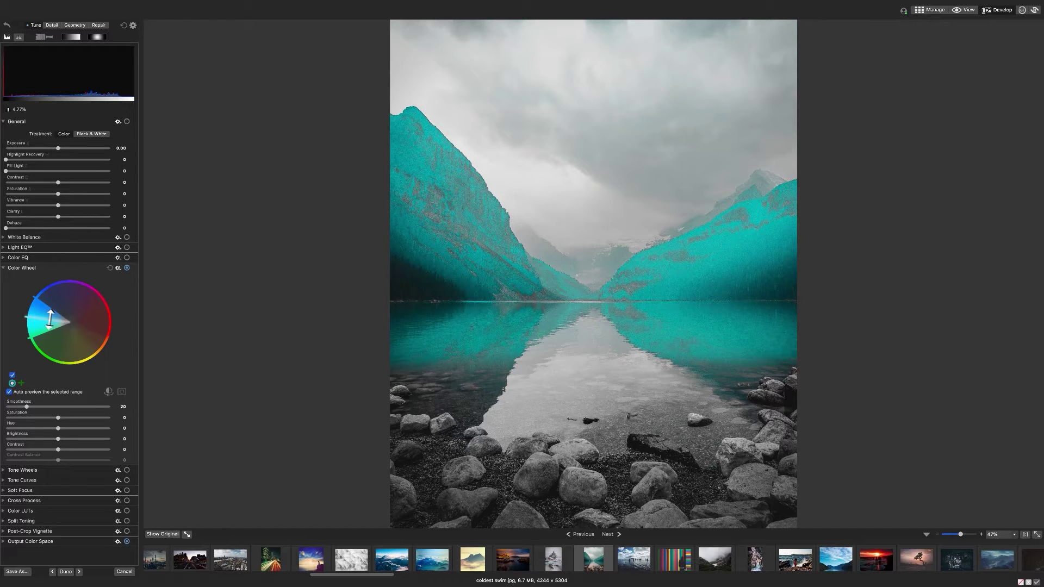
- Set the cyan range to Hue 20, Saturation -8 and Contrast 25
{"action": "left_click_drag", "start_coordinate": [50, 318], "coordinate": [50, 318]}
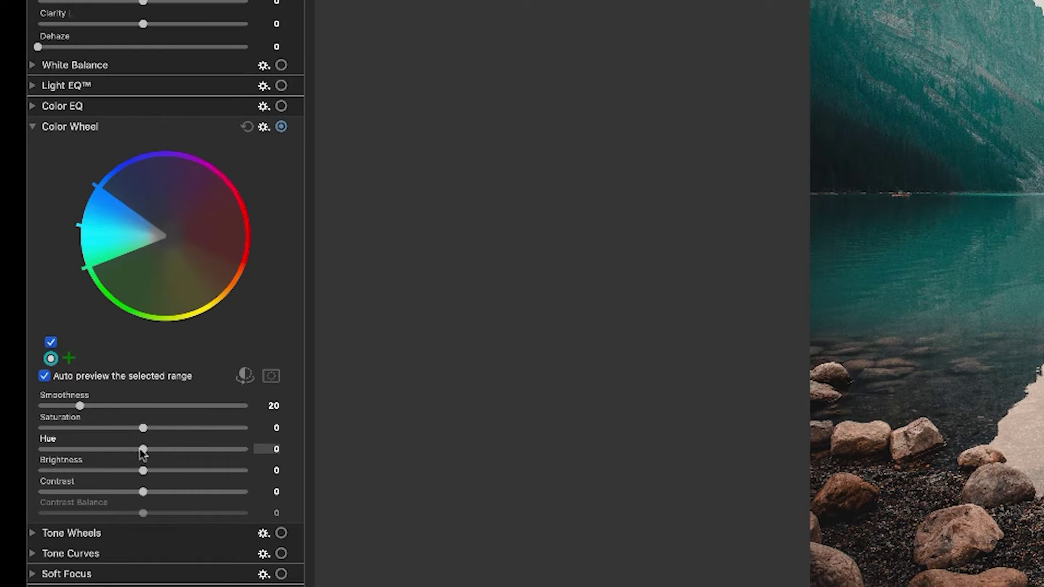
{"action": "left_click_drag", "start_coordinate": [143, 451], "coordinate": [164, 455]}
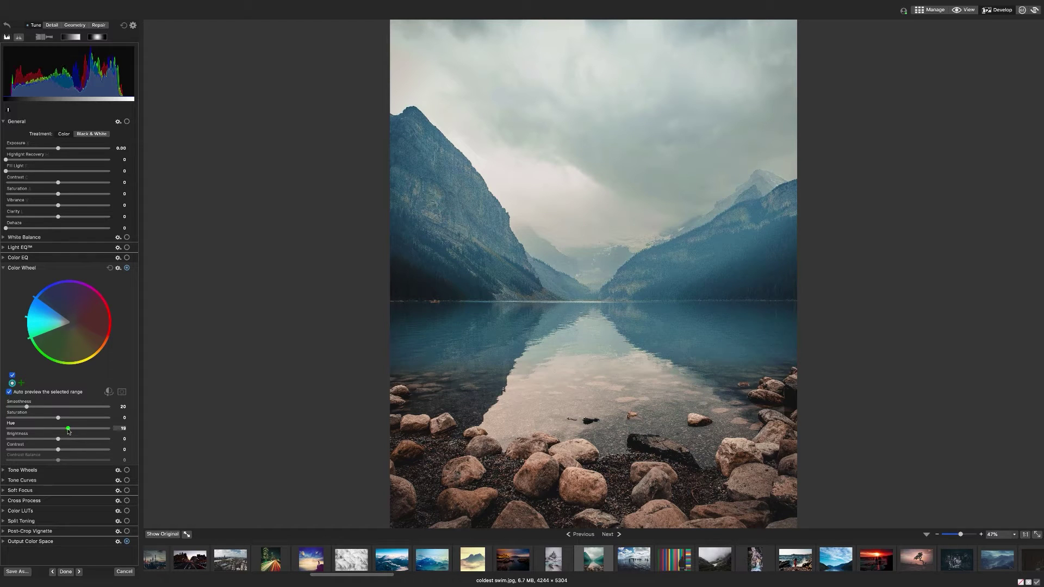
{"action": "left_click_drag", "start_coordinate": [69, 432], "coordinate": [69, 431]}
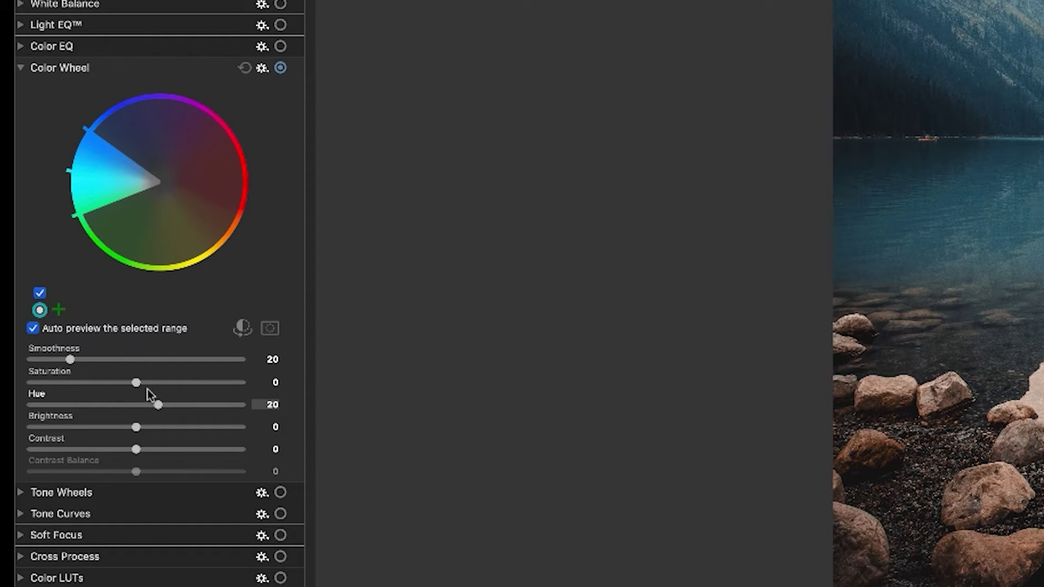
{"action": "left_click_drag", "start_coordinate": [136, 383], "coordinate": [129, 385]}
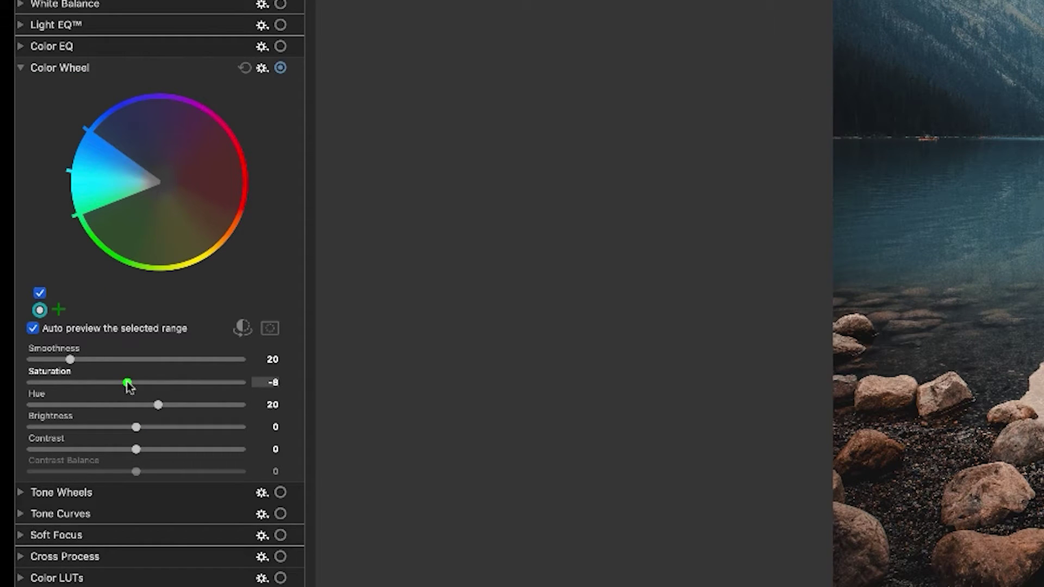
{"action": "left_click_drag", "start_coordinate": [136, 449], "coordinate": [163, 451]}
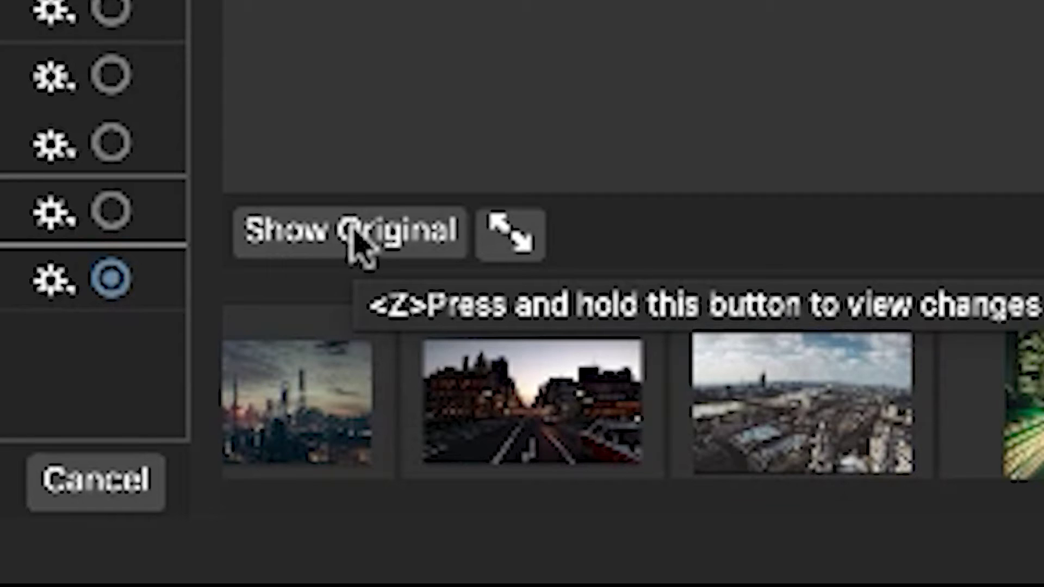
- Compare the edited lake photo against the original with Show Original
{"action": "left_click", "coordinate": [352, 231]}
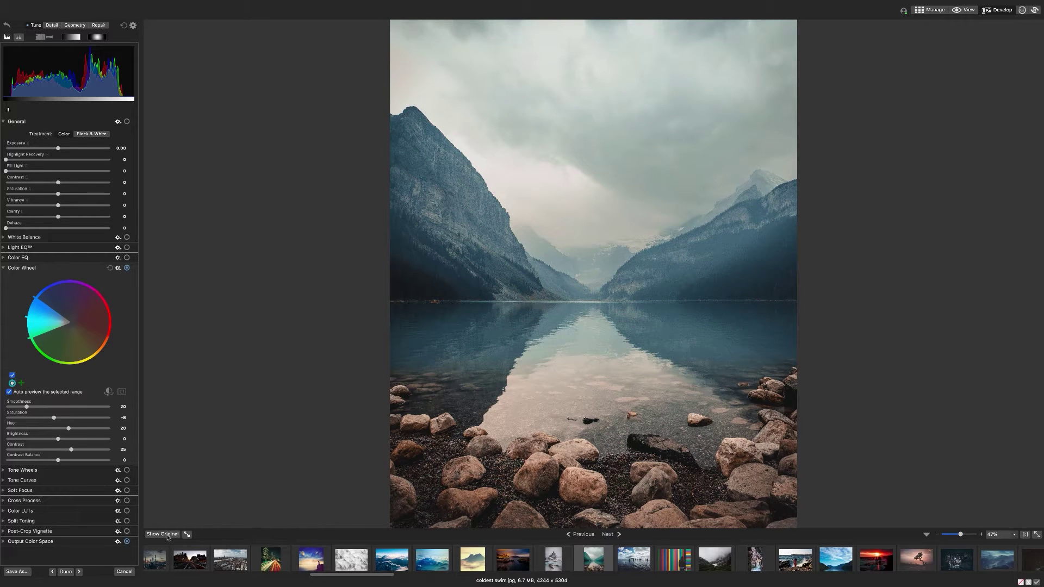
{"action": "left_click", "coordinate": [168, 536]}
{"action": "left_click", "coordinate": [167, 535]}
{"action": "left_click", "coordinate": [164, 536]}
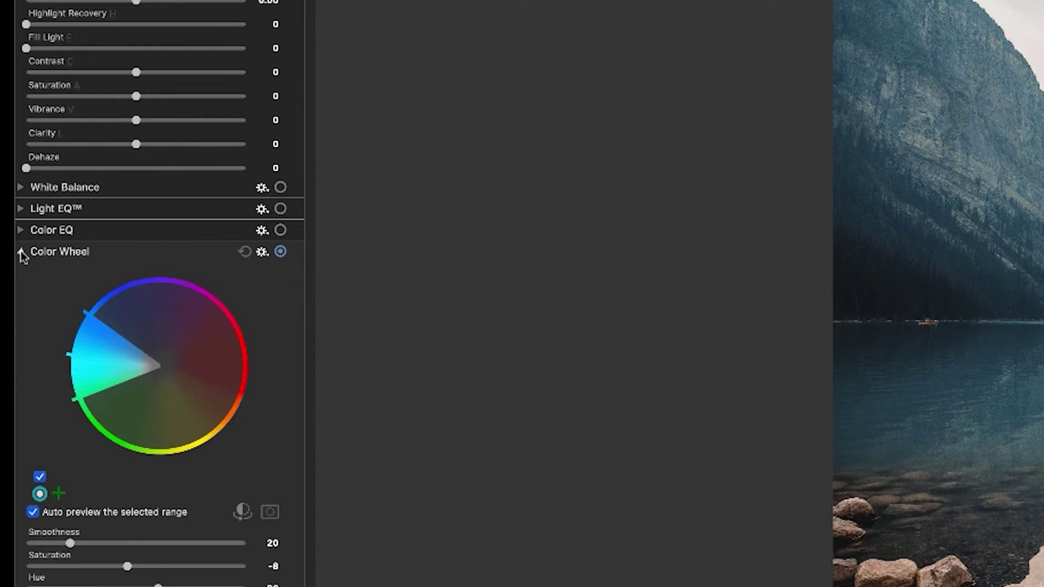
- In Light EQ, set Shadows to -19 and Highlights to -18, then compare with the original
{"action": "left_click", "coordinate": [5, 270]}
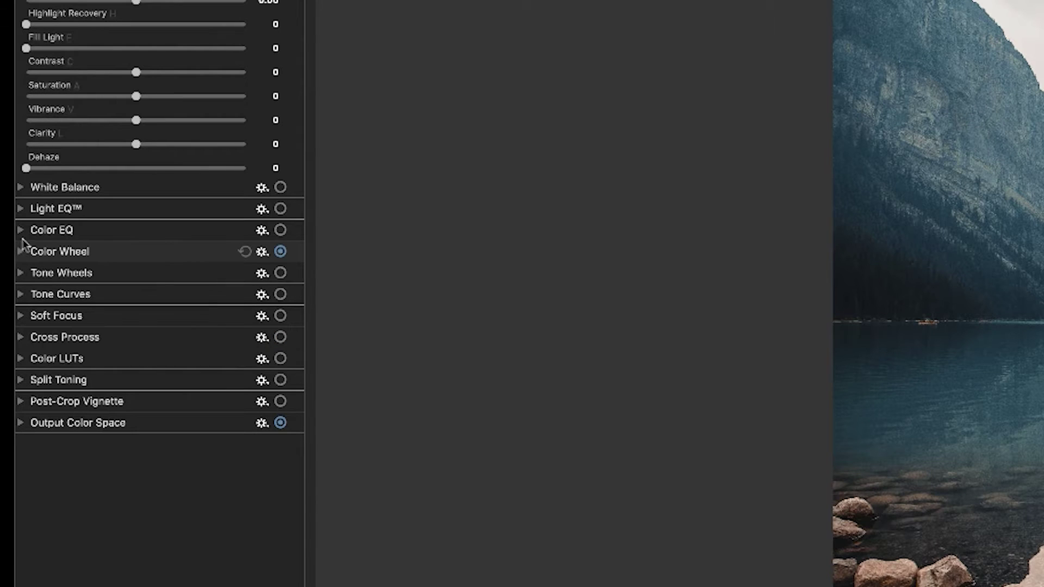
{"action": "left_click", "coordinate": [20, 209]}
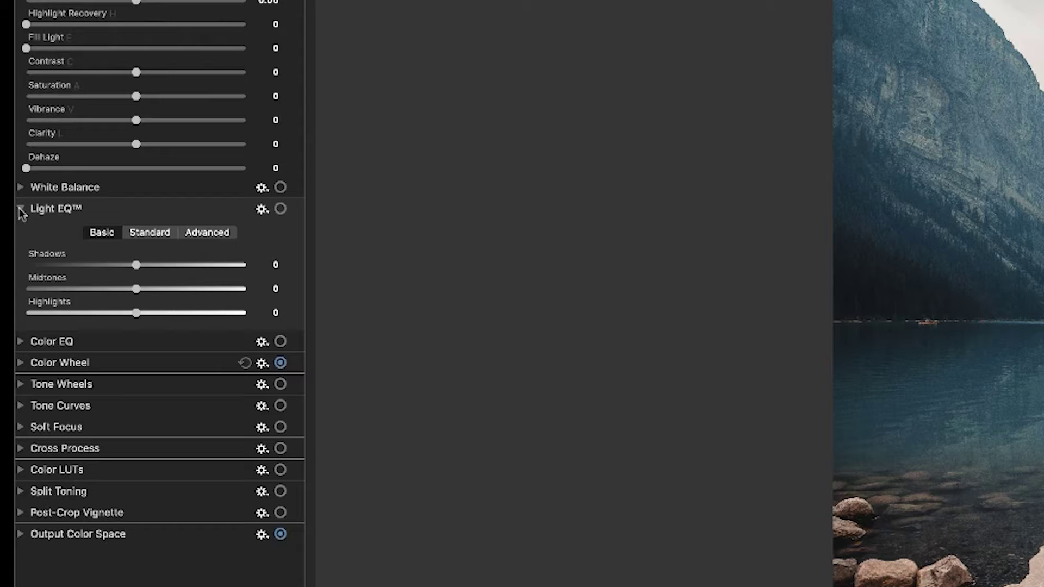
{"action": "left_click_drag", "start_coordinate": [136, 264], "coordinate": [122, 265]}
{"action": "left_click_drag", "start_coordinate": [134, 313], "coordinate": [120, 312]}
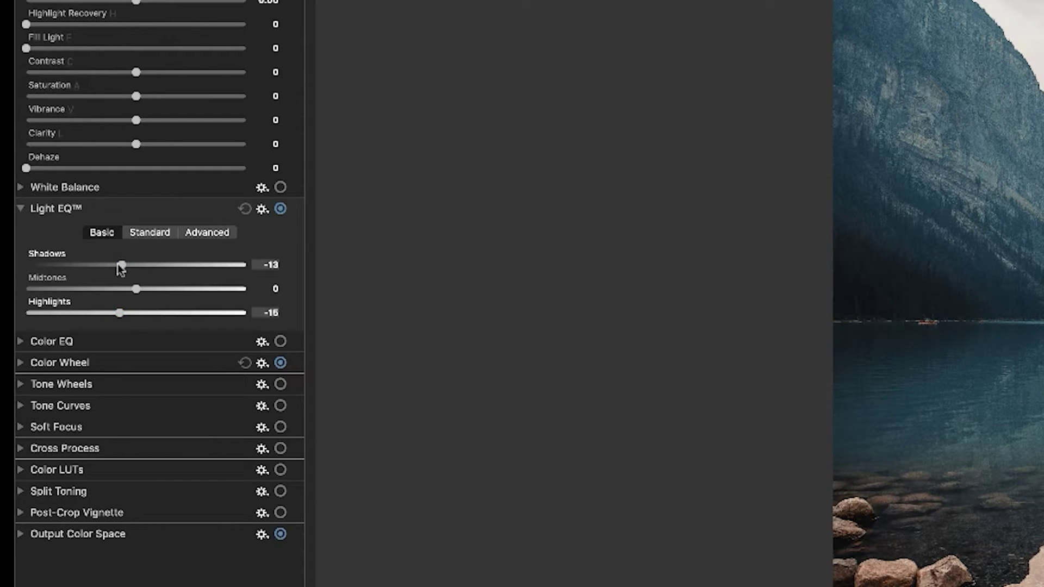
{"action": "left_click_drag", "start_coordinate": [120, 265], "coordinate": [115, 266]}
{"action": "left_click_drag", "start_coordinate": [50, 296], "coordinate": [49, 297]}
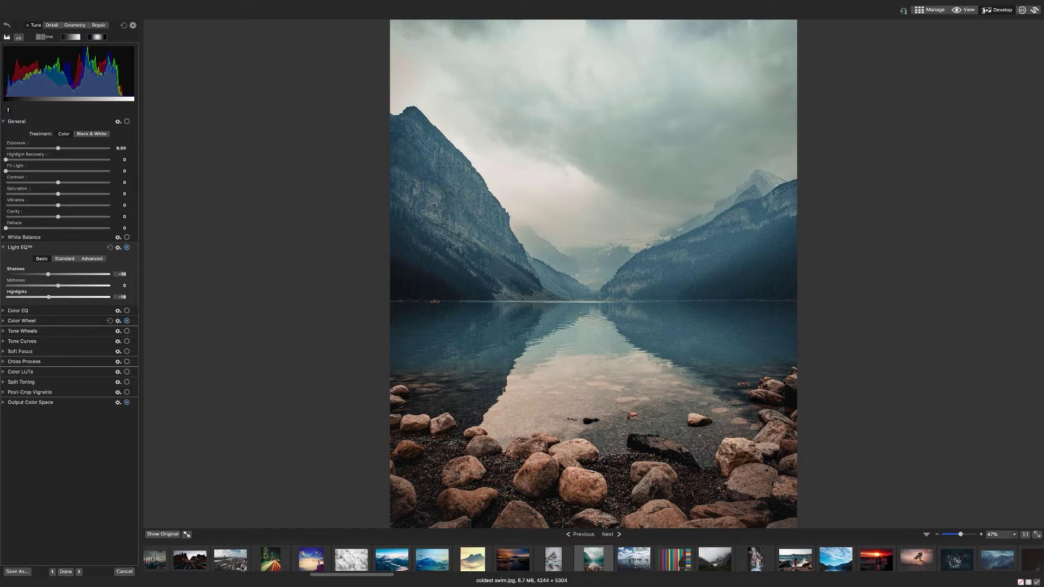
{"action": "left_click_drag", "start_coordinate": [188, 538], "coordinate": [172, 537]}
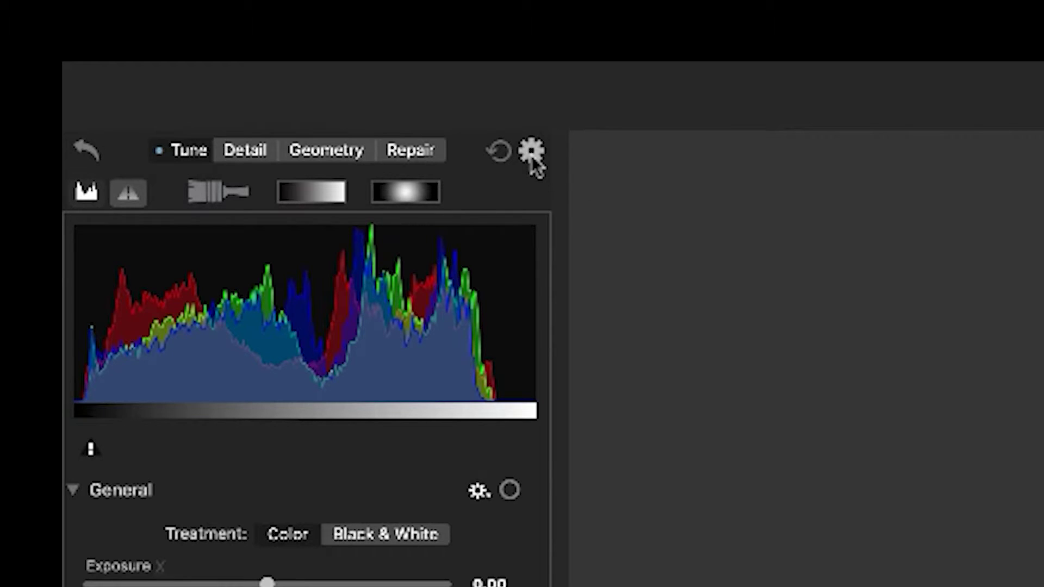
- Save the current settings as preset 'Cyan Adjustment' with Geometry and Selective Adjustments unchecked
{"action": "left_click", "coordinate": [531, 152]}
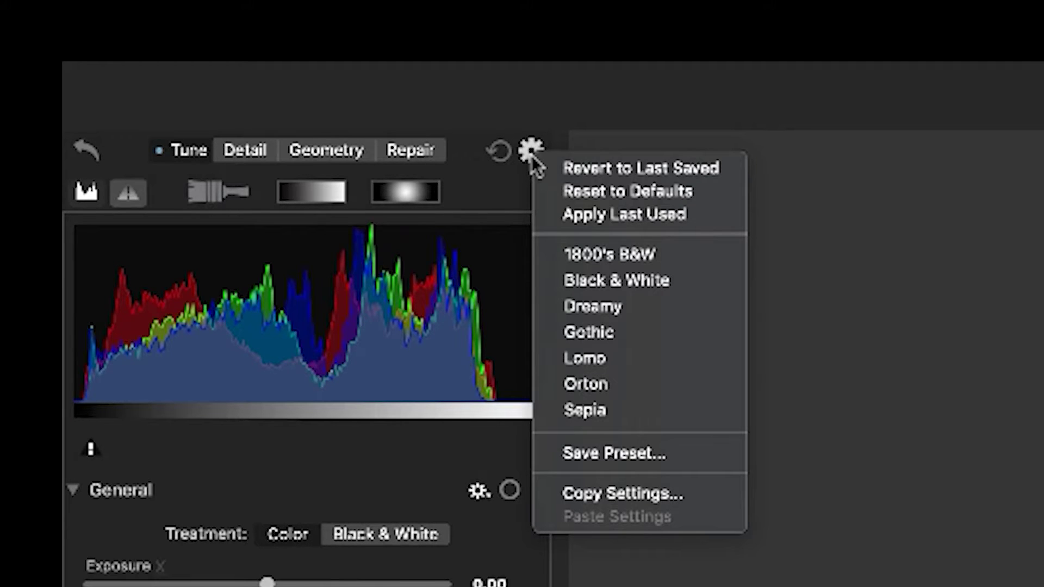
{"action": "left_click", "coordinate": [647, 456]}
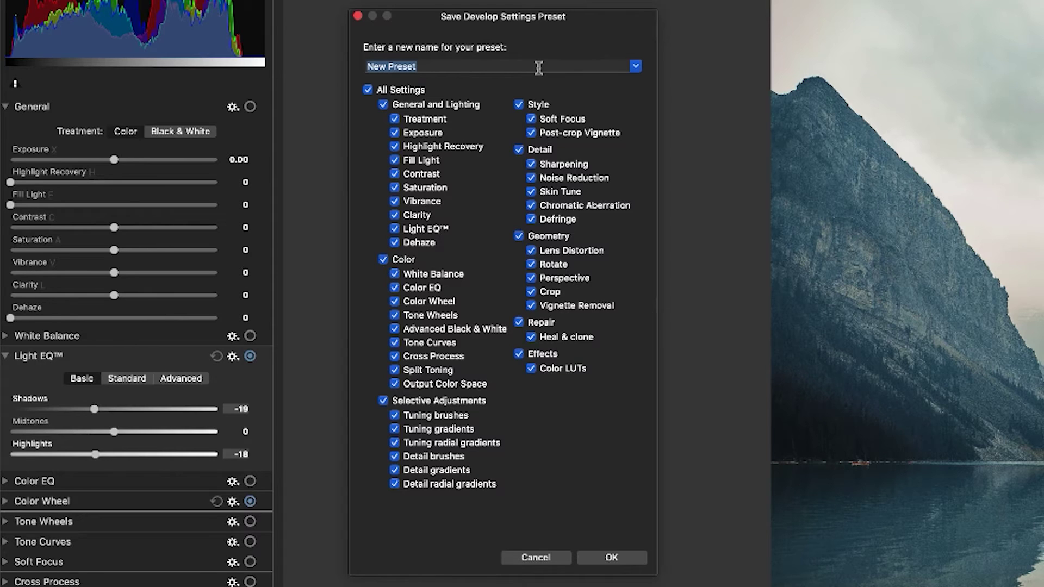
{"action": "left_click", "coordinate": [367, 91]}
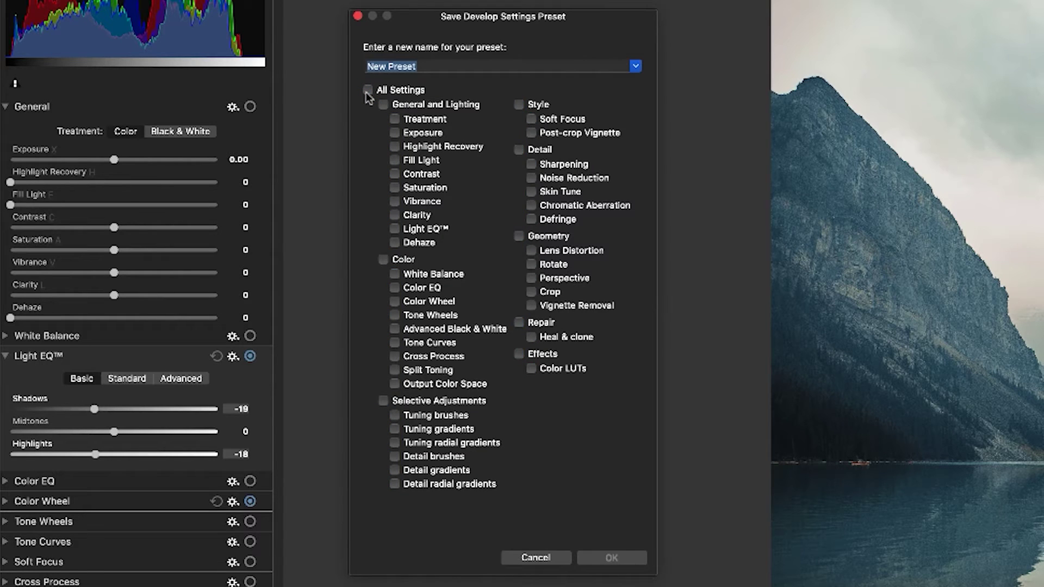
{"action": "left_click", "coordinate": [368, 91]}
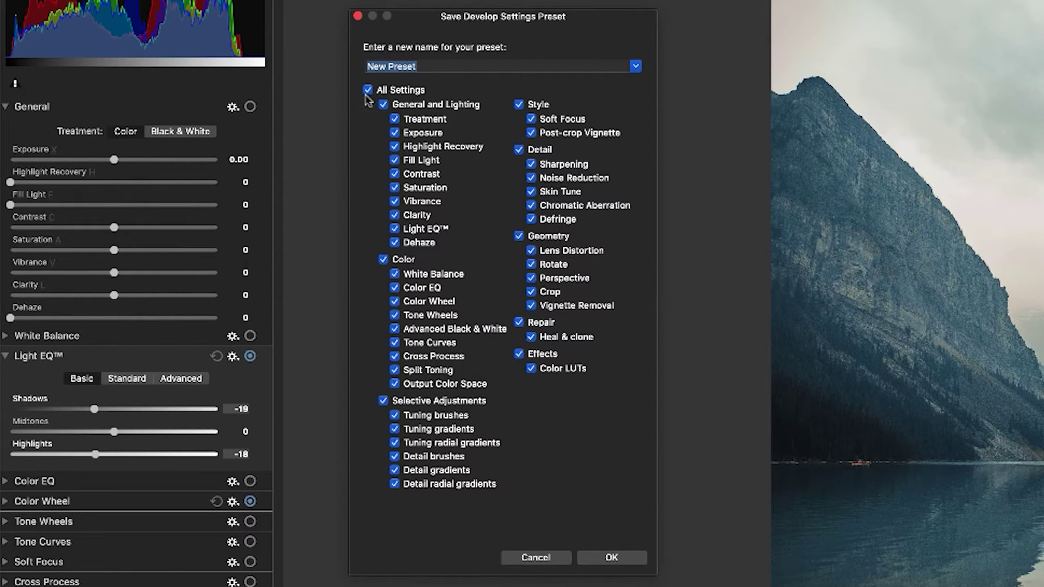
{"action": "left_click", "coordinate": [520, 237]}
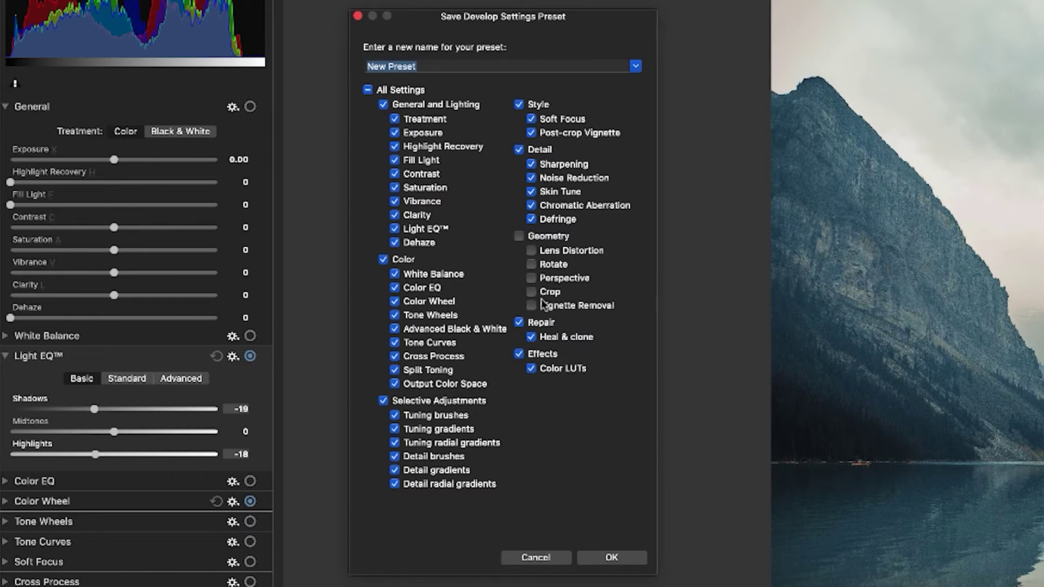
{"action": "left_click", "coordinate": [384, 401]}
{"action": "type", "text": "Cyan Adjustment"}
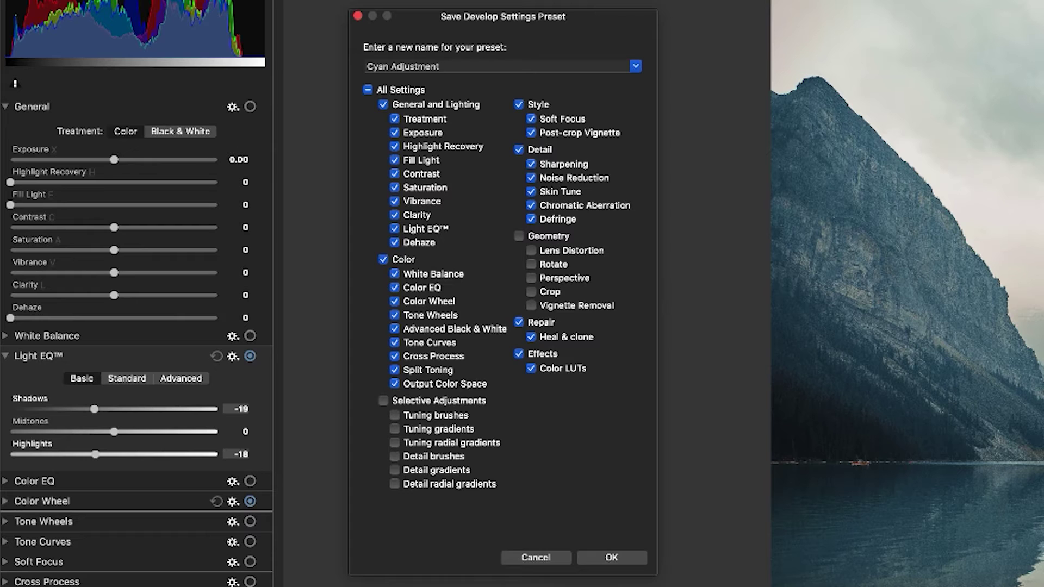
{"action": "left_click", "coordinate": [613, 561]}
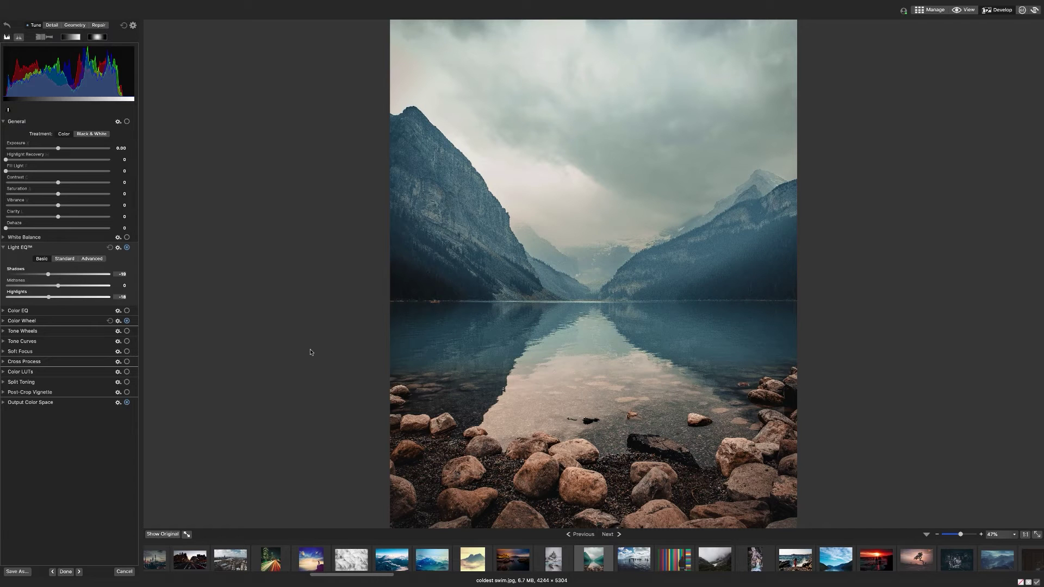
- Leave Develop via Manage and save the changes to coldest swim.jpg
{"action": "left_click", "coordinate": [918, 12]}
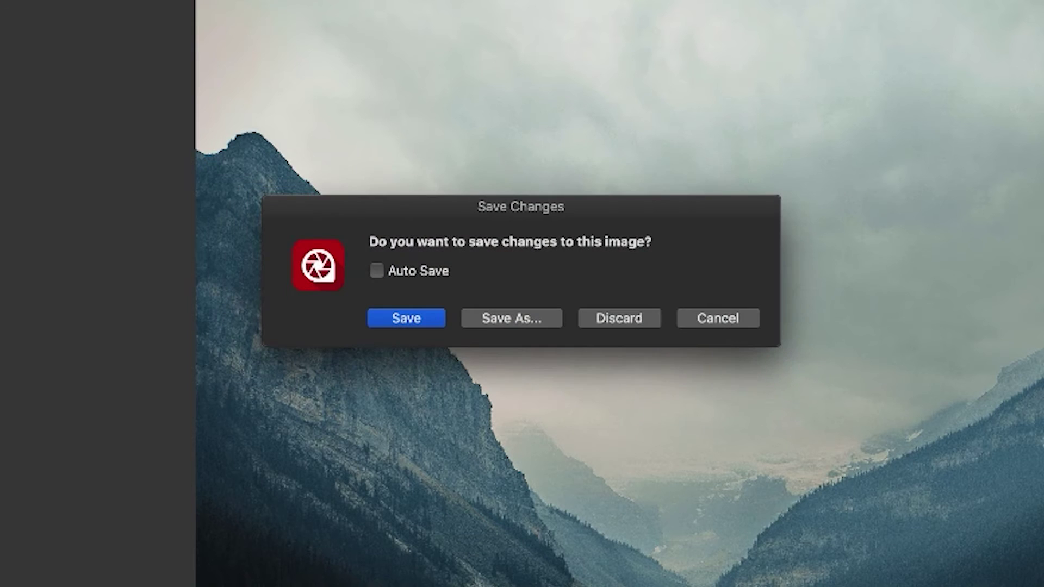
{"action": "left_click", "coordinate": [401, 320]}
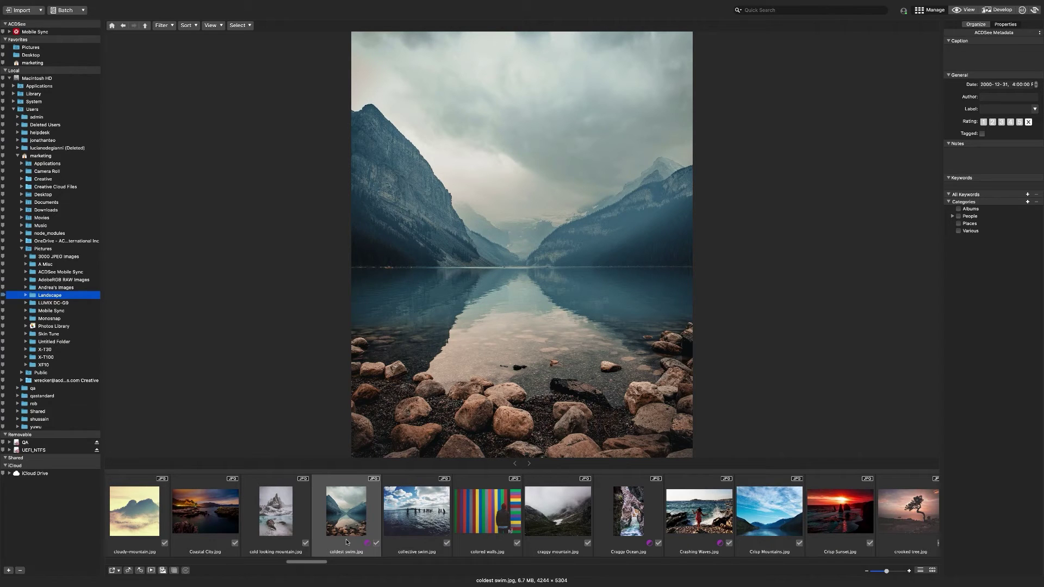
- View Crashing Waves and set up a Batch Develop with the Cyan Adjustment preset
{"action": "left_click", "coordinate": [700, 512]}
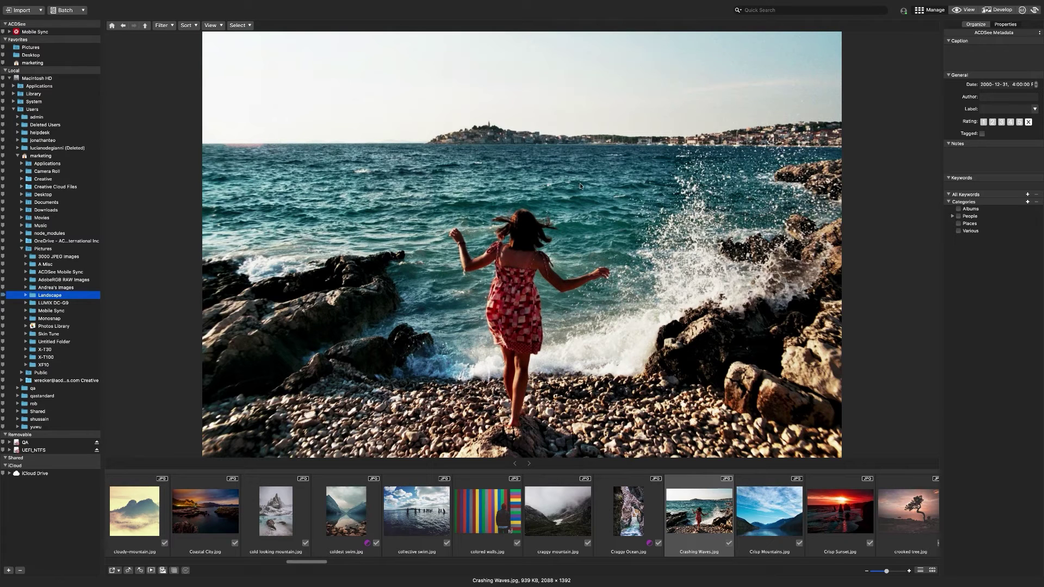
{"action": "left_click", "coordinate": [83, 12]}
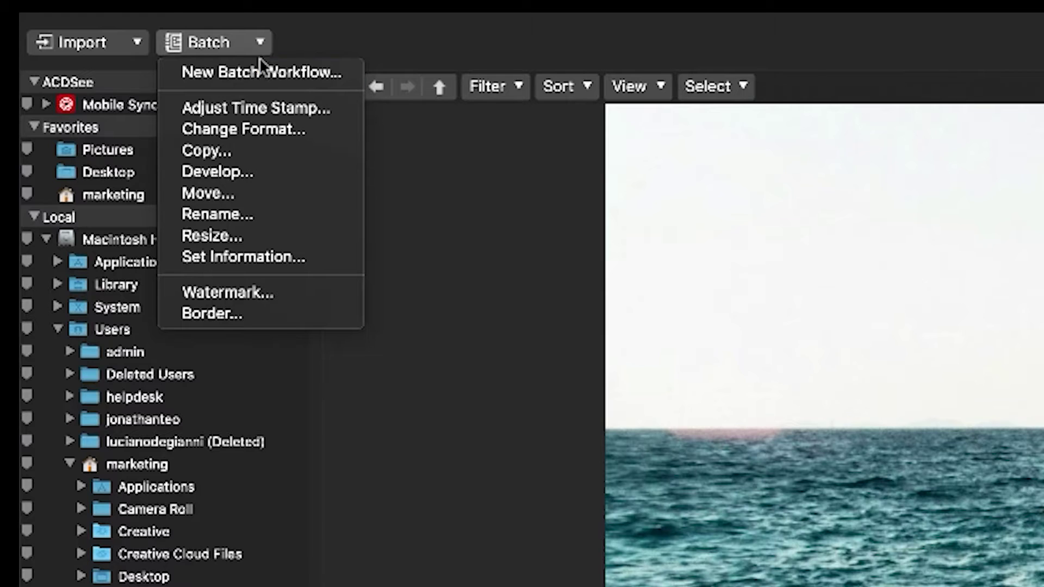
{"action": "left_click", "coordinate": [252, 173]}
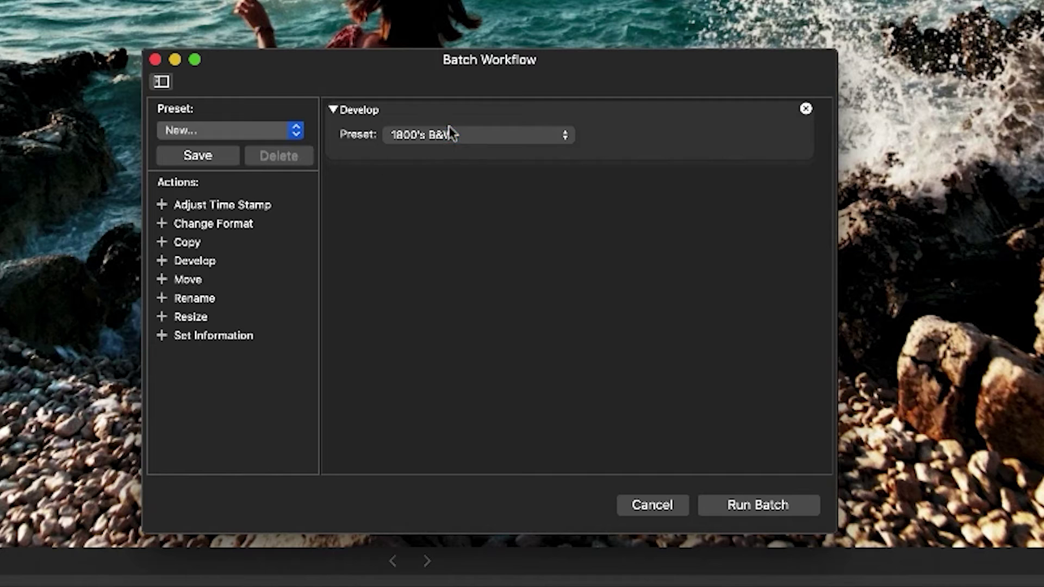
{"action": "left_click", "coordinate": [449, 134]}
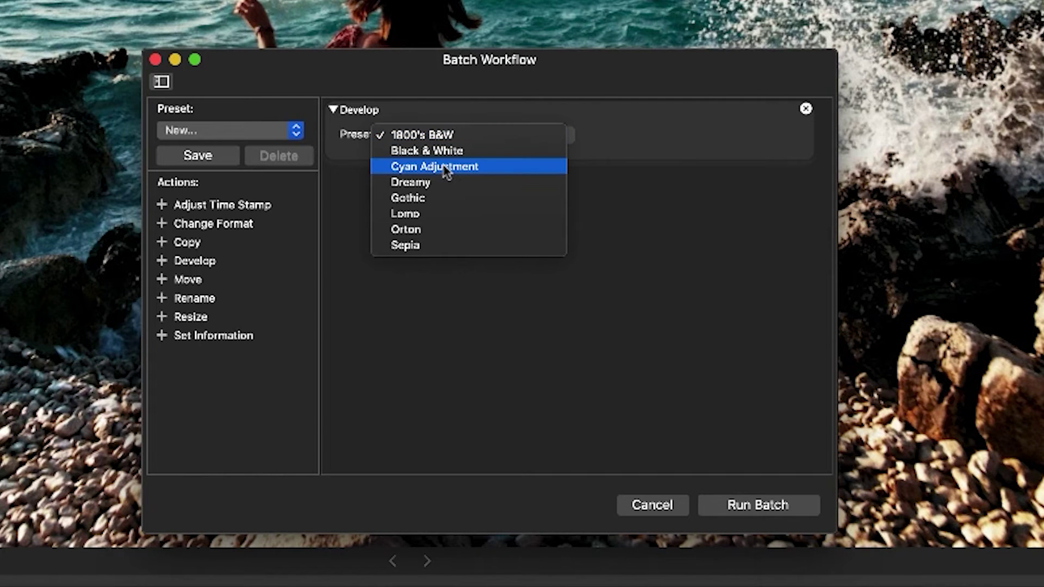
{"action": "left_click", "coordinate": [450, 168]}
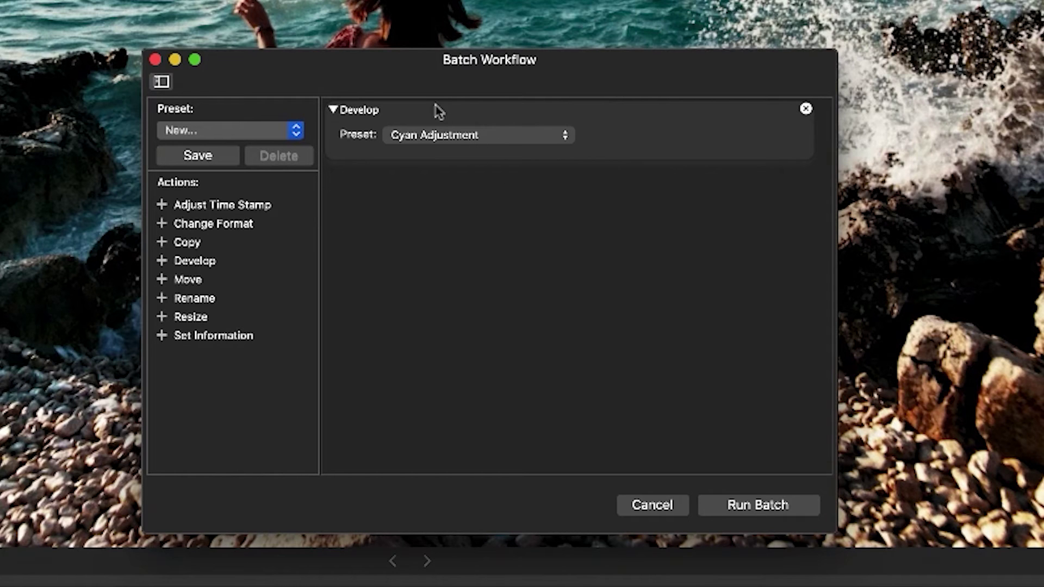
{"action": "left_click", "coordinate": [491, 138]}
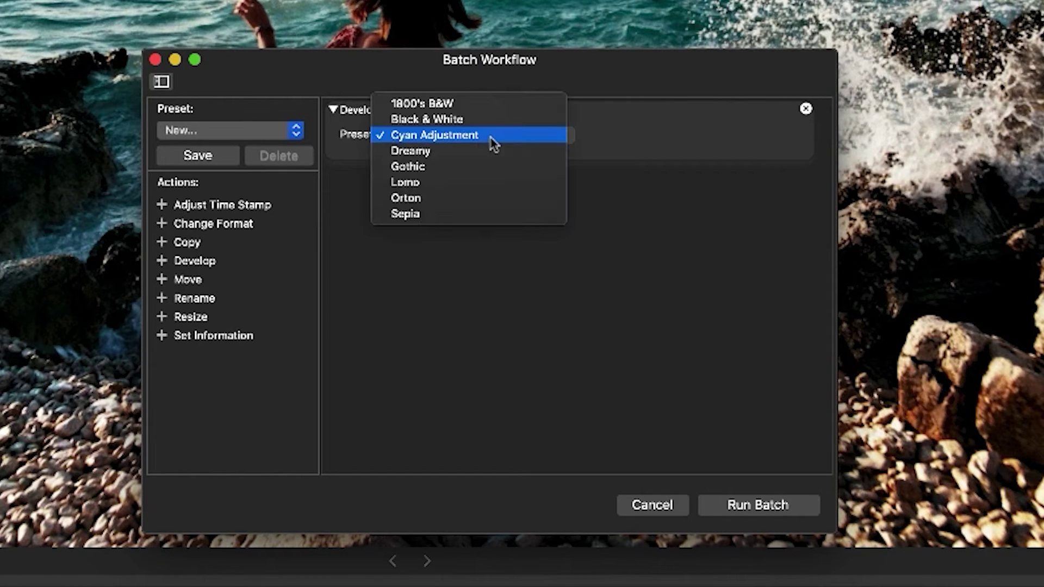
{"action": "left_click", "coordinate": [493, 143]}
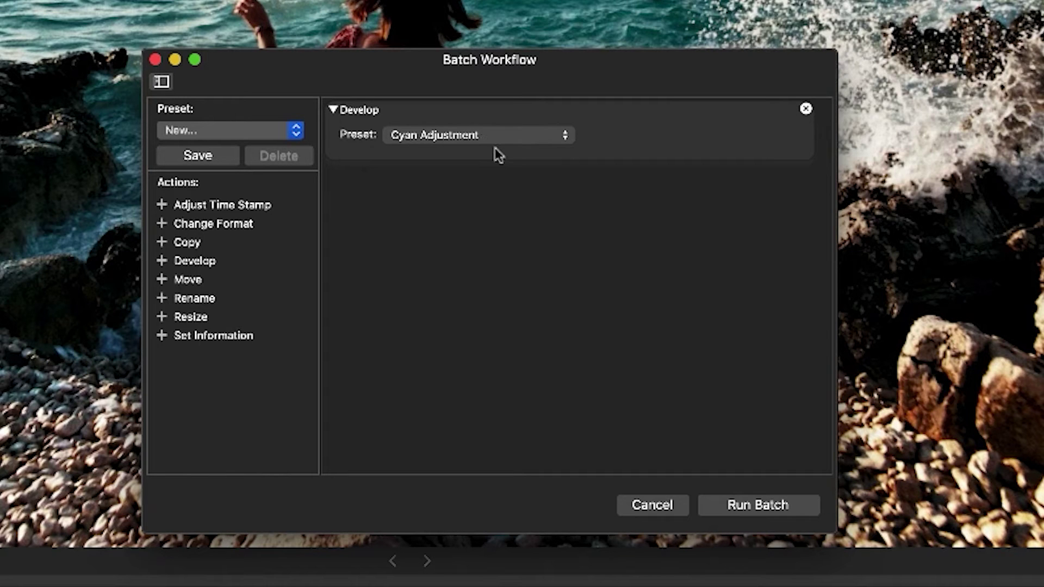
- Run the batch, then check the developed Crashing Waves photo in the filmstrip
{"action": "left_click", "coordinate": [798, 505]}
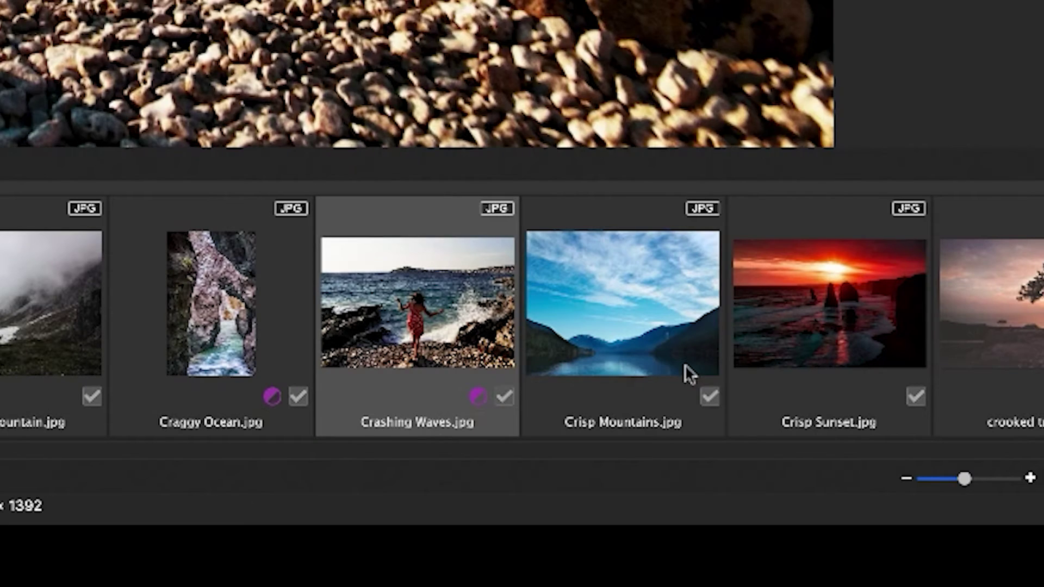
{"action": "left_click", "coordinate": [738, 533]}
{"action": "left_click", "coordinate": [726, 533]}
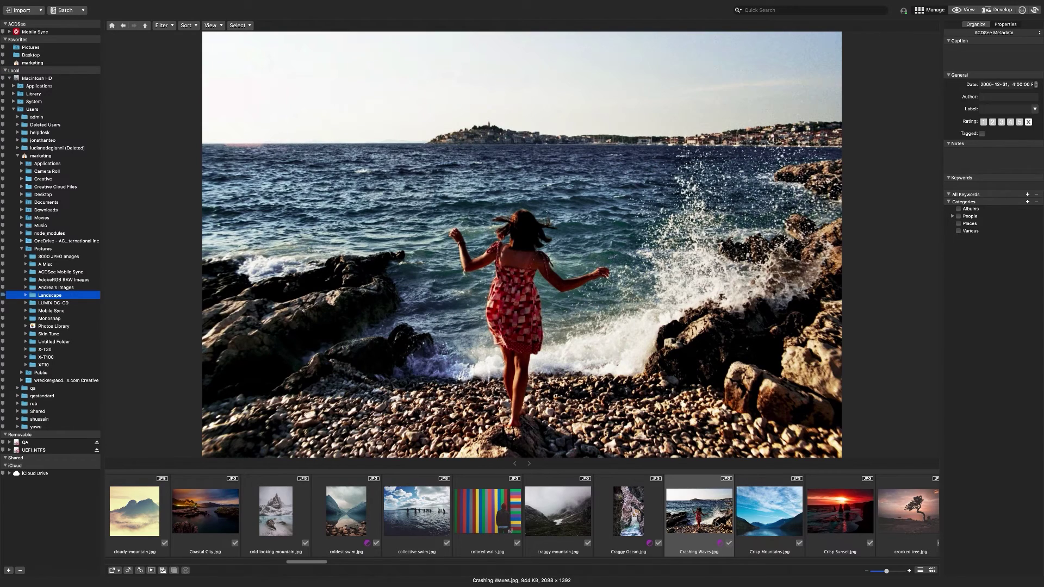
{"action": "left_click", "coordinate": [990, 11]}
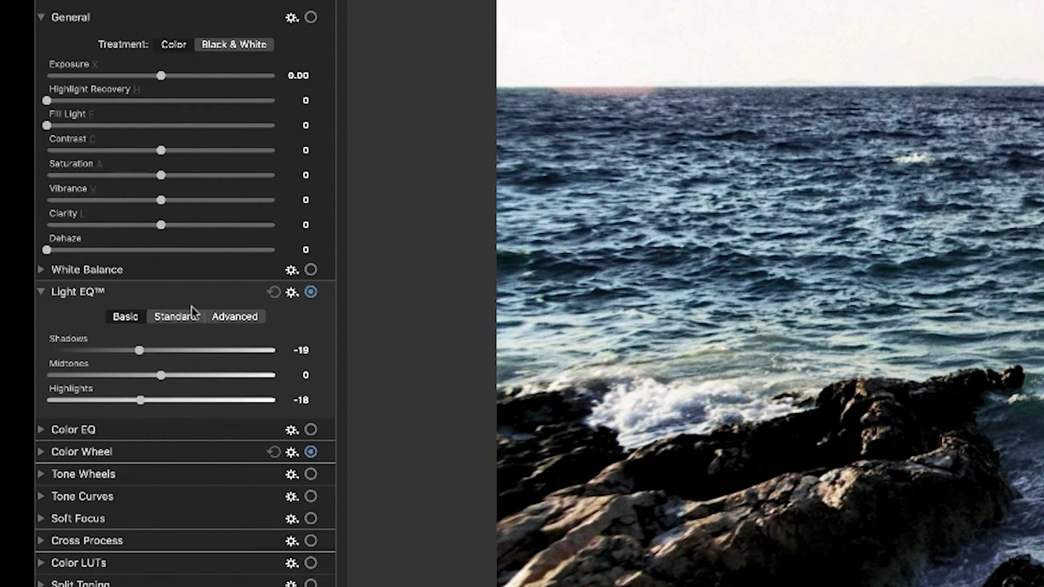
{"action": "left_click", "coordinate": [311, 292]}
{"action": "left_click", "coordinate": [311, 292]}
{"action": "left_click", "coordinate": [41, 451]}
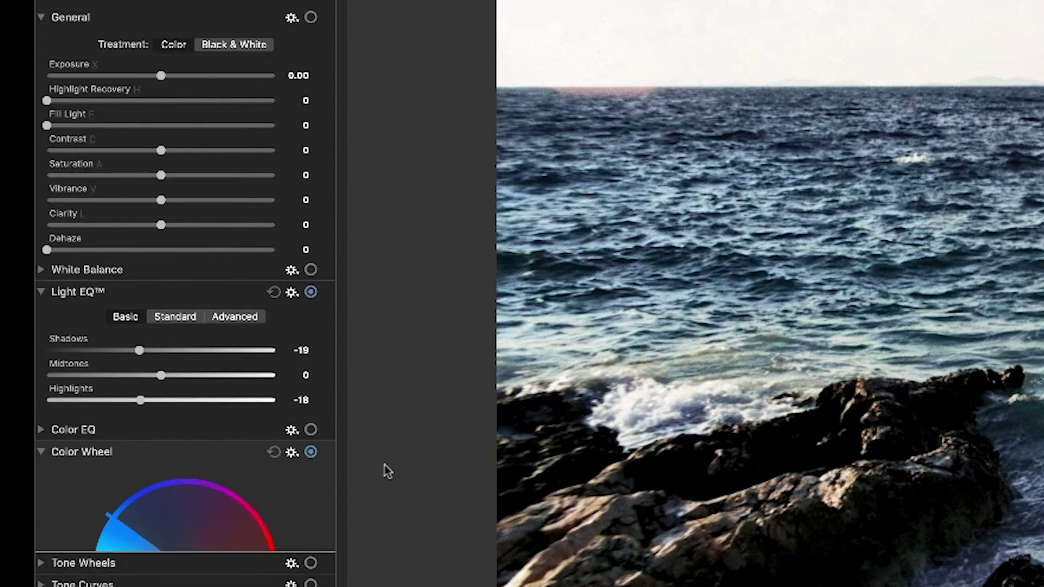
{"action": "left_click", "coordinate": [311, 453]}
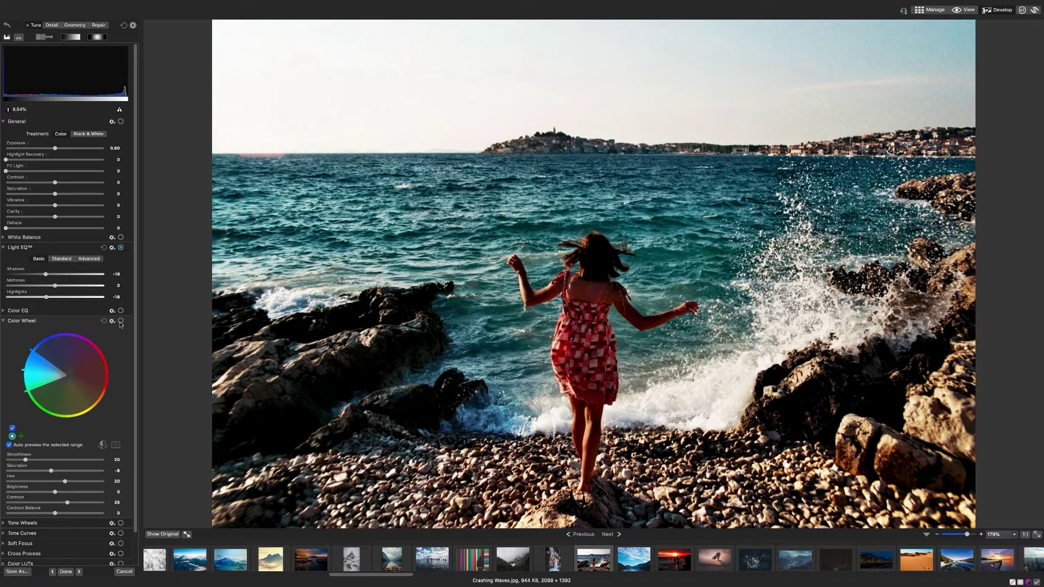
{"action": "left_click", "coordinate": [120, 322]}
{"action": "left_click", "coordinate": [930, 10]}
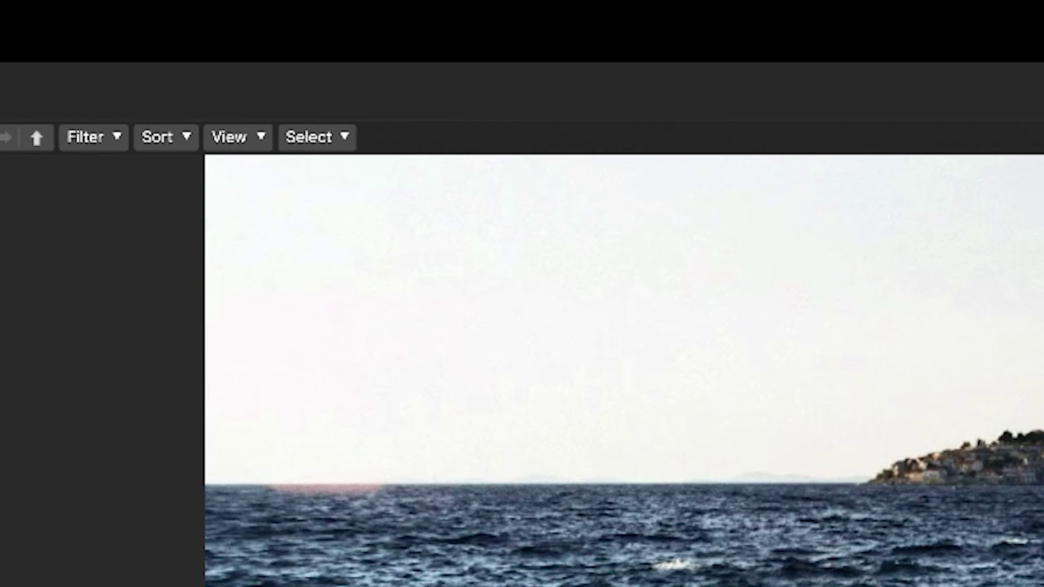
- Switch to the thumbnail grid and select the seven photos from Dyes.jpg through foggy hills.jpg
{"action": "left_click", "coordinate": [244, 142]}
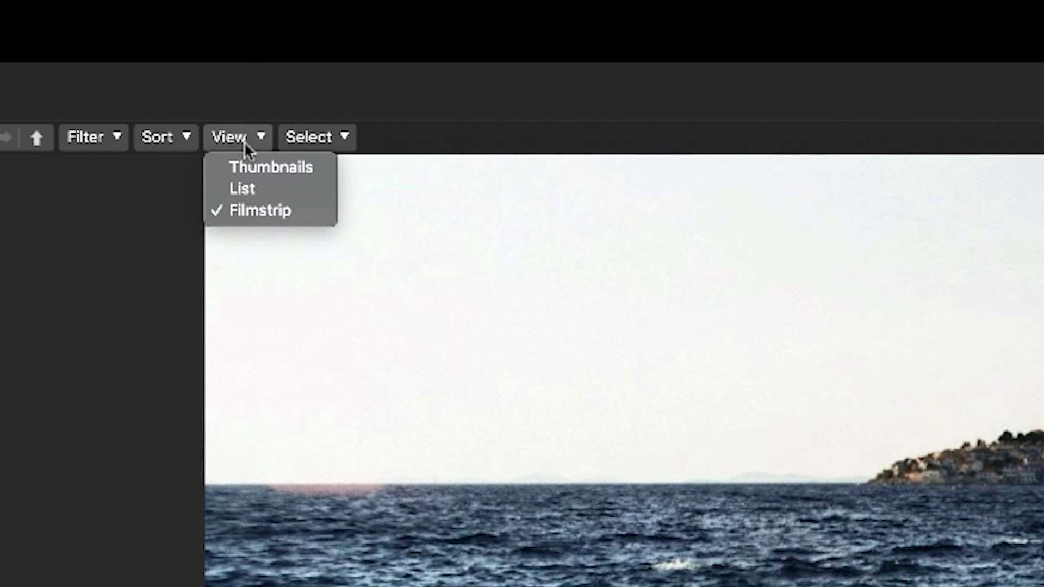
{"action": "left_click", "coordinate": [253, 170]}
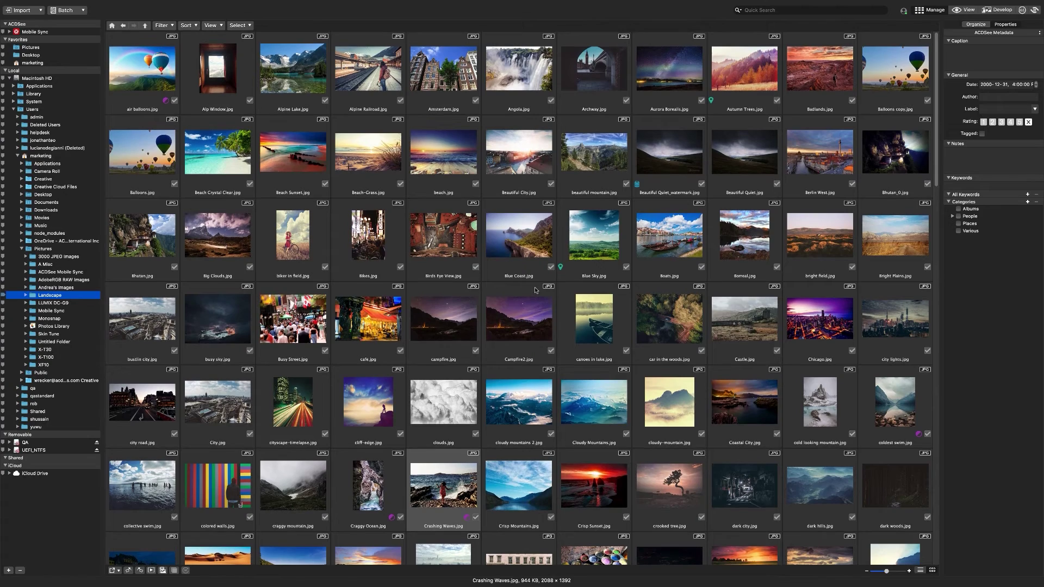
{"action": "scroll", "coordinate": [575, 348], "scroll_direction": "down", "scroll_amount": 2}
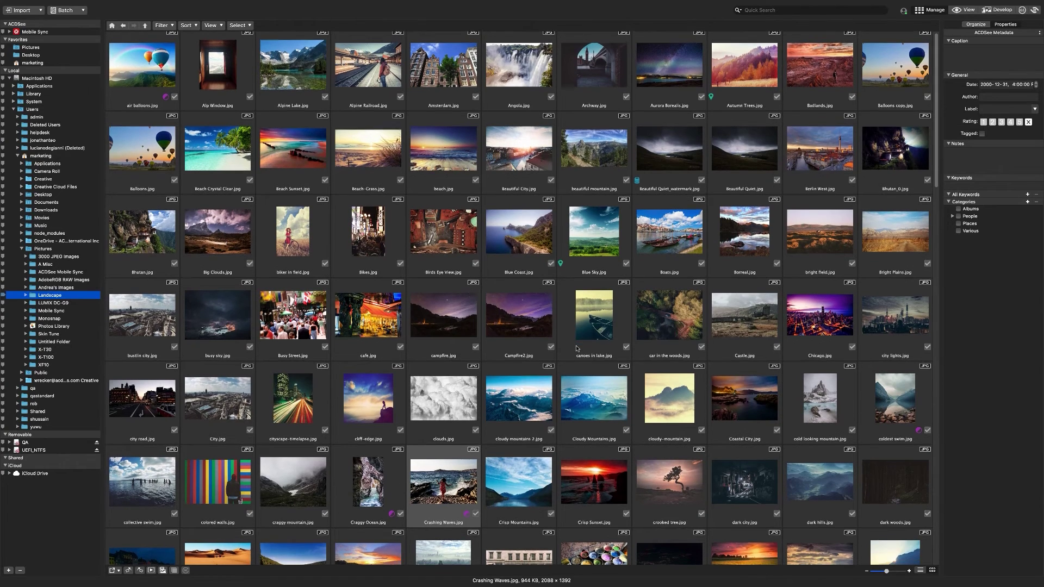
{"action": "scroll", "coordinate": [574, 356], "scroll_direction": "down", "scroll_amount": 2}
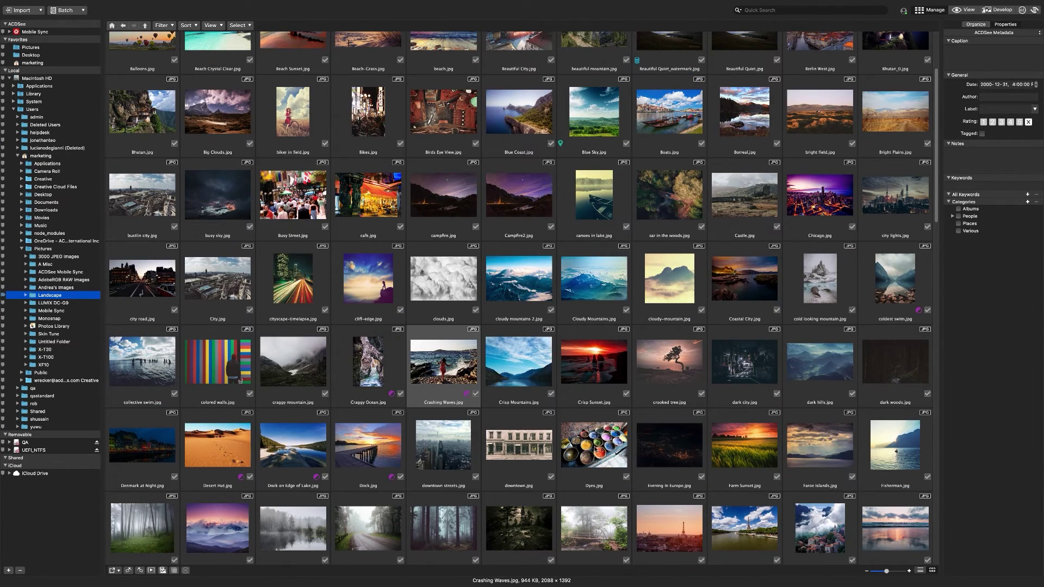
{"action": "left_click", "coordinate": [593, 444]}
{"action": "scroll", "coordinate": [670, 450], "scroll_direction": "down", "scroll_amount": 1}
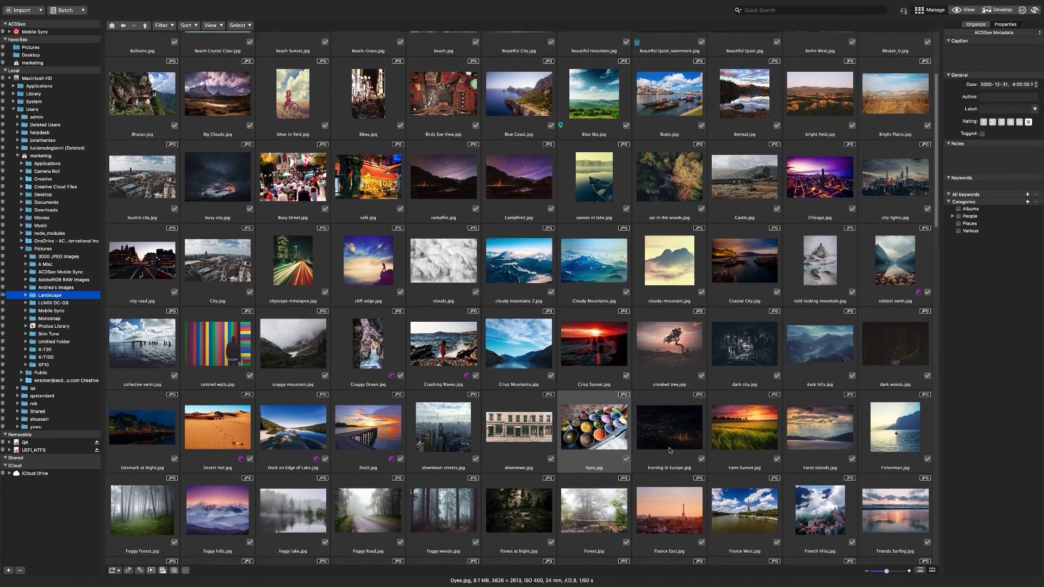
{"action": "scroll", "coordinate": [670, 450], "scroll_direction": "down", "scroll_amount": 2}
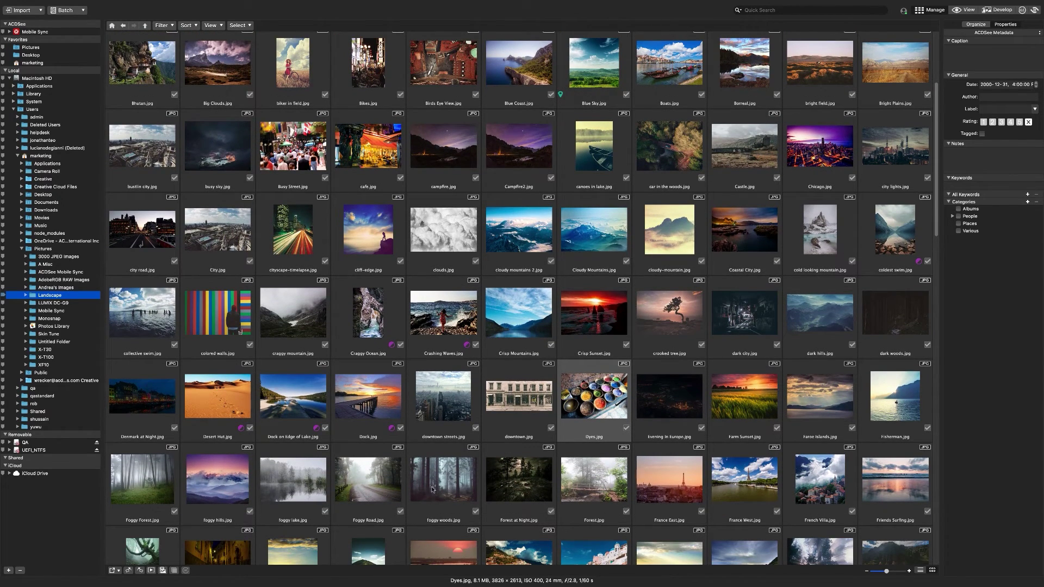
{"action": "left_click", "coordinate": [224, 481], "text": "shift"}
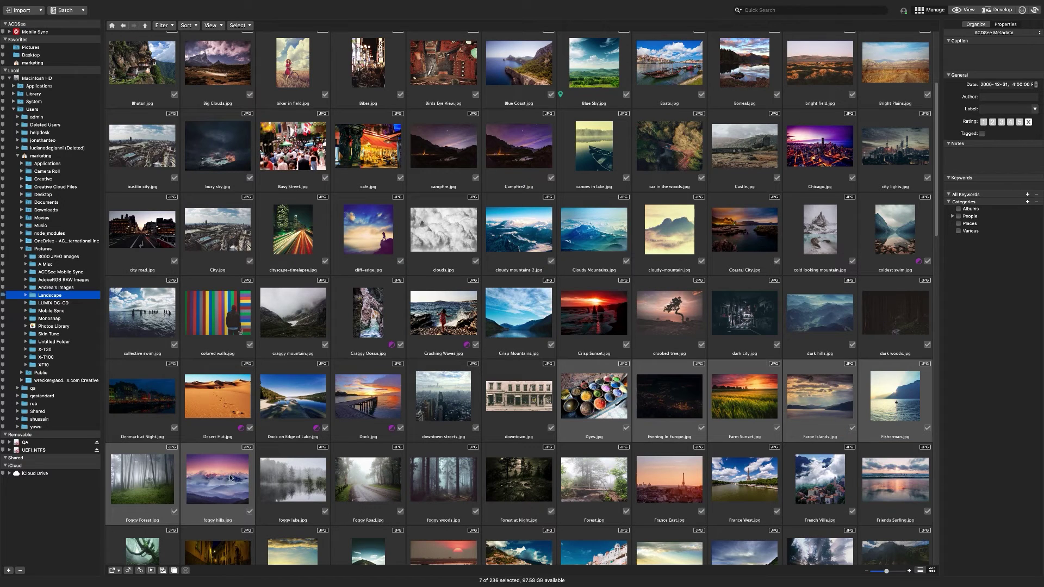
- Run Batch Develop with the Cyan Adjustment preset on the seven selected photos
{"action": "left_click", "coordinate": [82, 10]}
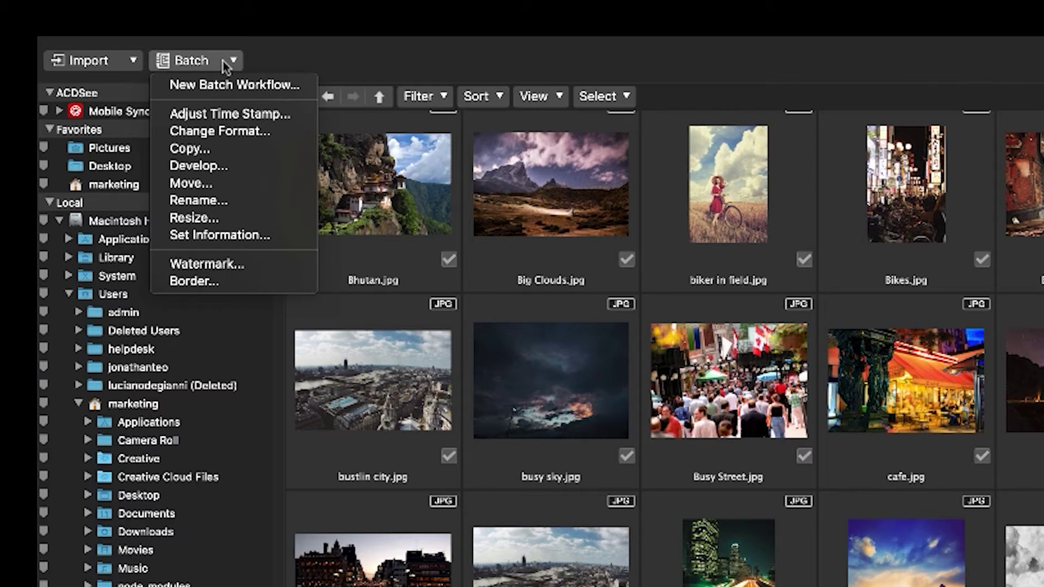
{"action": "left_click", "coordinate": [230, 168]}
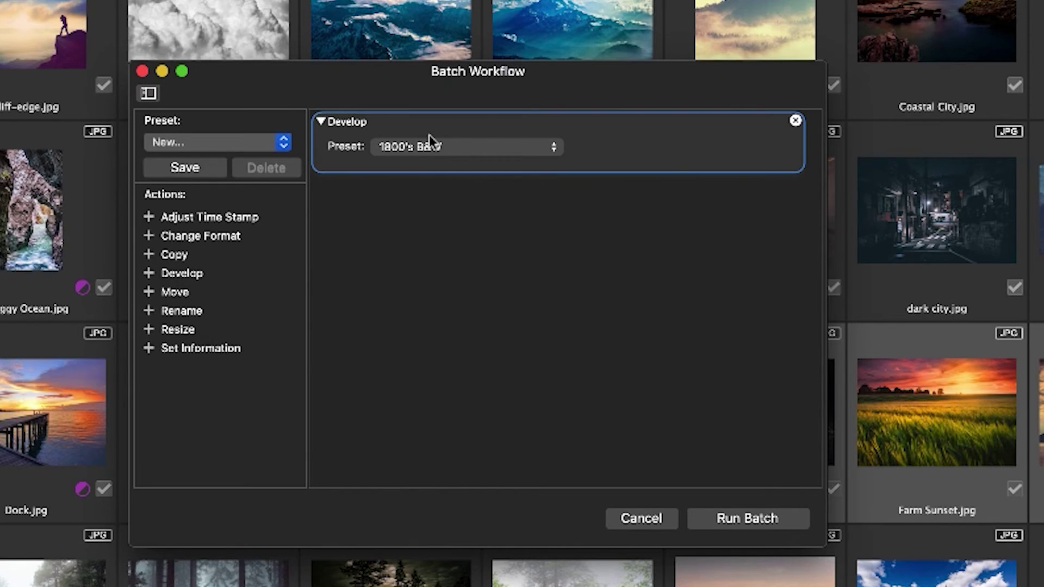
{"action": "left_click", "coordinate": [431, 145]}
{"action": "left_click", "coordinate": [433, 177]}
{"action": "left_click", "coordinate": [730, 521]}
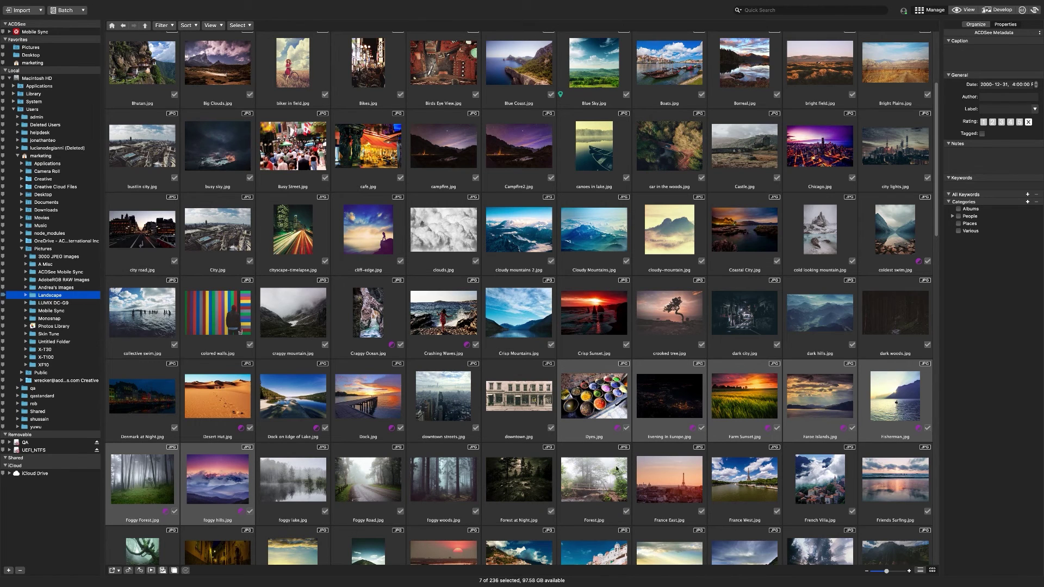
- Restore the seven selected photos to their originals and confirm
{"action": "right_click", "coordinate": [587, 371]}
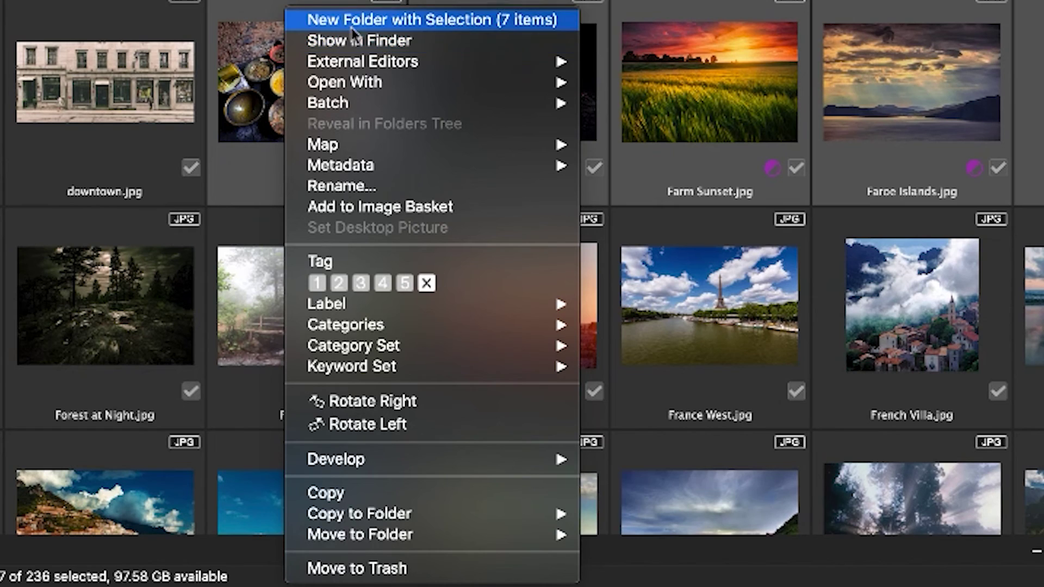
{"action": "right_click", "coordinate": [345, 138]}
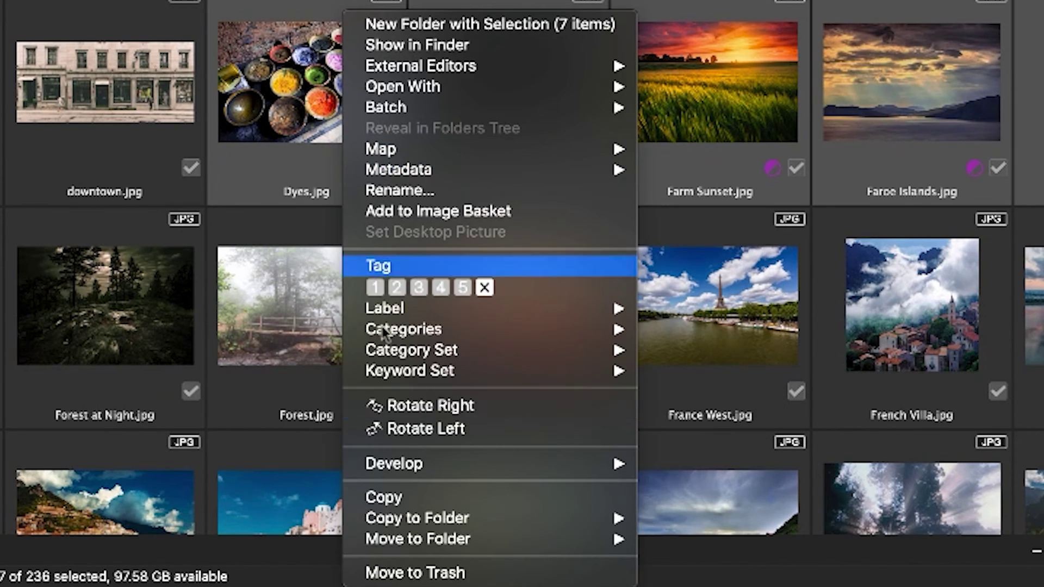
{"action": "mouse_move", "coordinate": [426, 464]}
{"action": "left_click", "coordinate": [726, 267]}
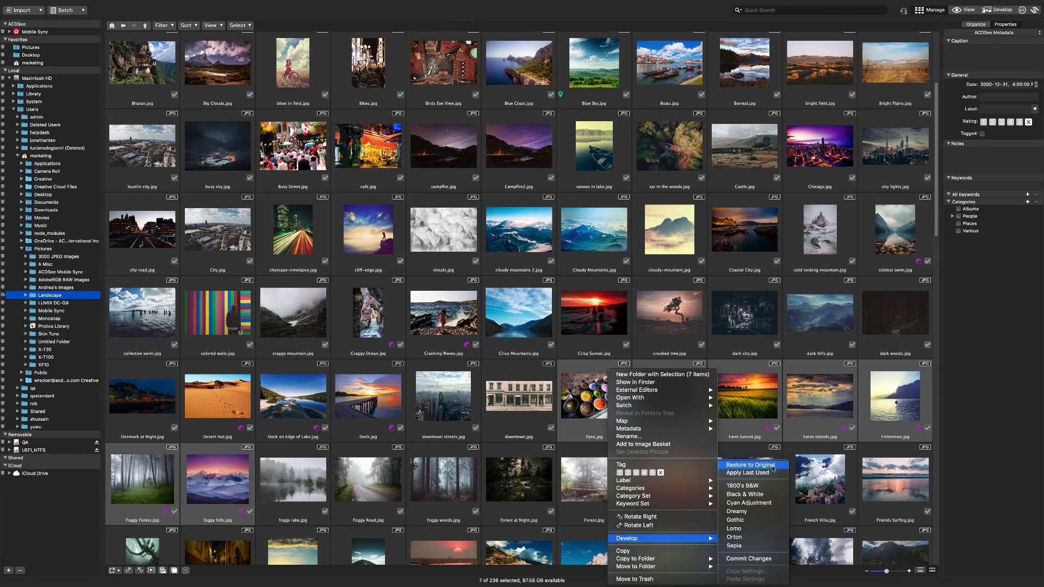
{"action": "left_click", "coordinate": [568, 183]}
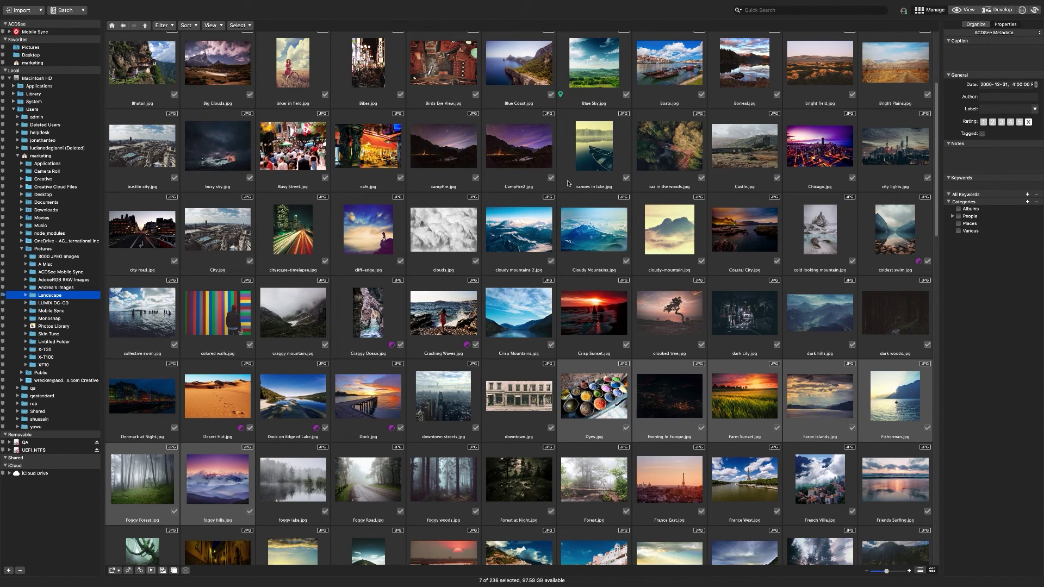
- Apply the 1800's B&W develop preset to Dyes.jpg from its right-click menu
{"action": "left_click", "coordinate": [606, 395]}
{"action": "right_click", "coordinate": [609, 393]}
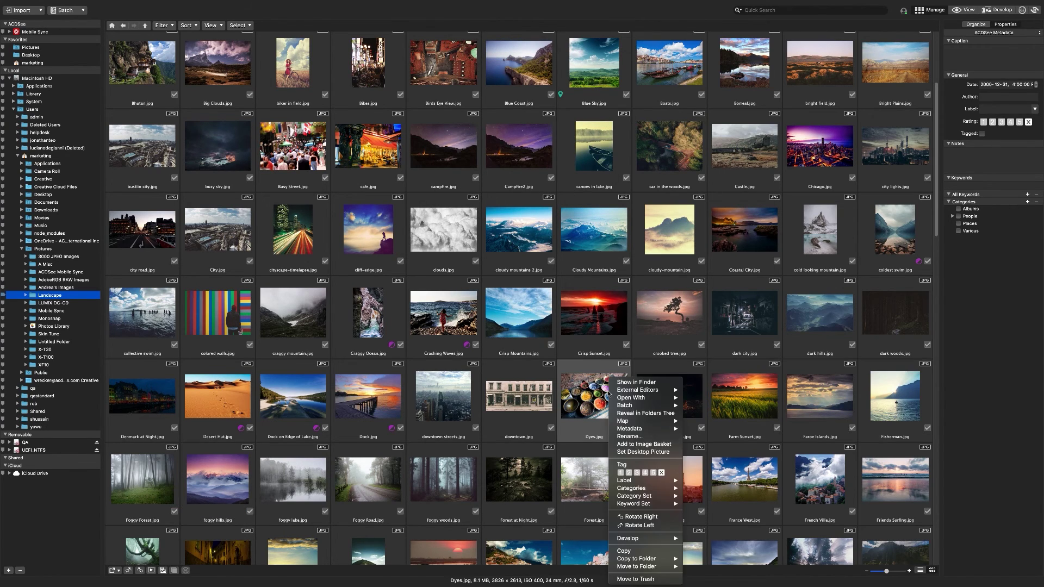
{"action": "mouse_move", "coordinate": [649, 540]}
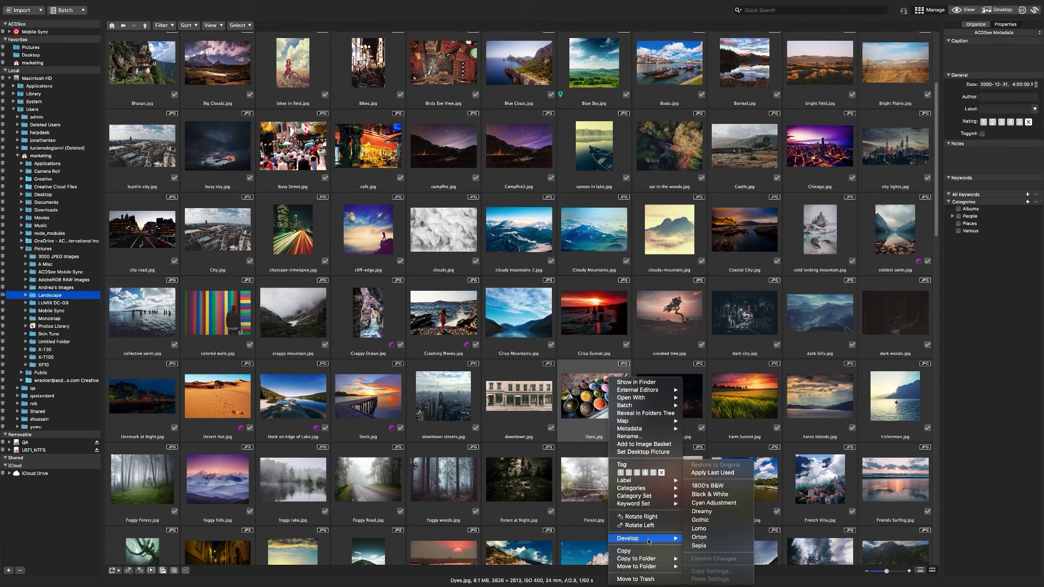
{"action": "left_click", "coordinate": [716, 486]}
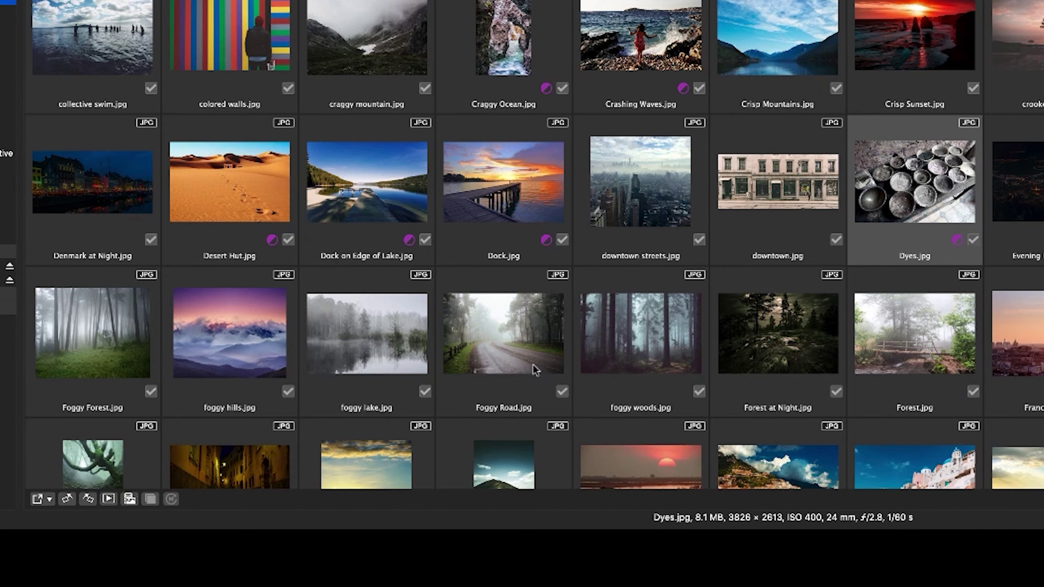
- Select foggy hills.jpg through foggy woods.jpg and apply the Black & White develop preset
{"action": "left_click", "coordinate": [224, 478]}
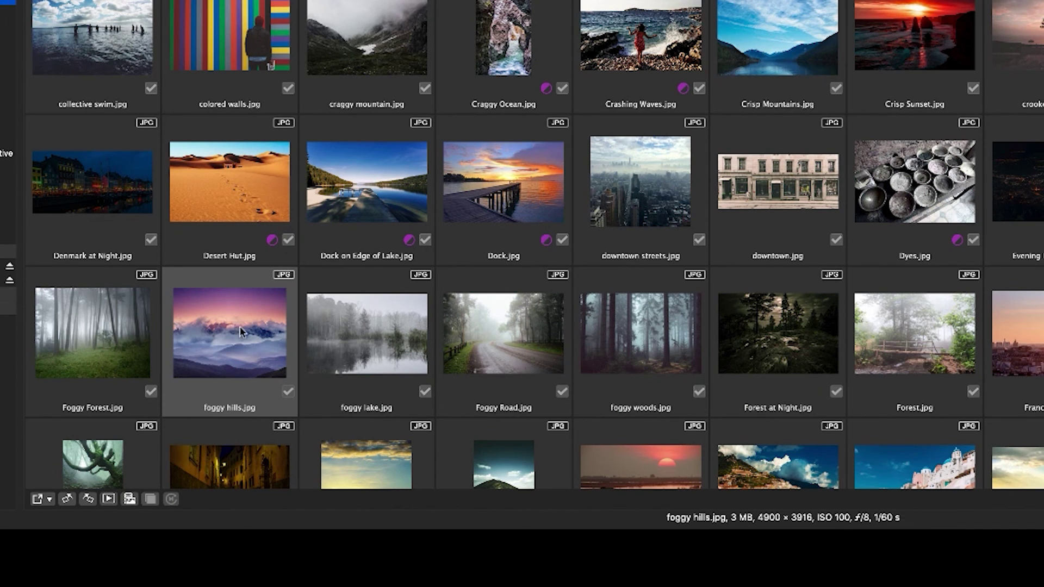
{"action": "left_click", "coordinate": [695, 350], "text": "shift"}
{"action": "right_click", "coordinate": [665, 348]}
{"action": "mouse_move", "coordinate": [753, 447]}
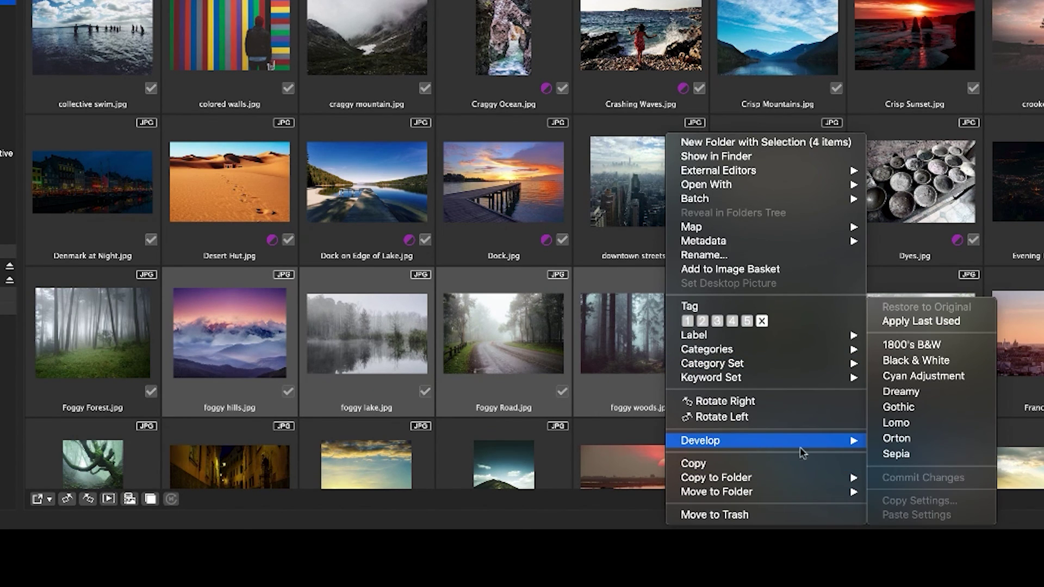
{"action": "left_click", "coordinate": [960, 358]}
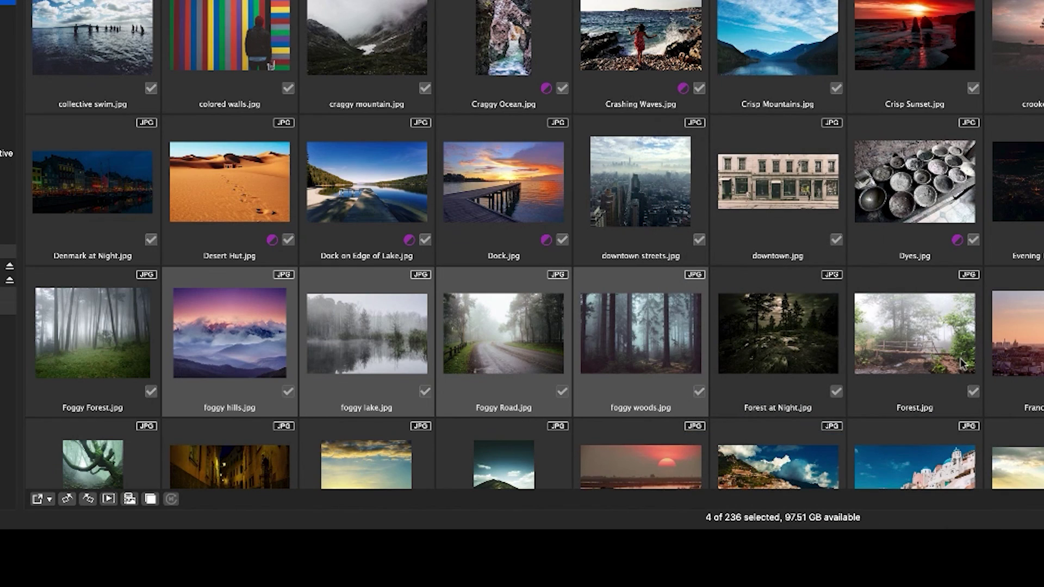